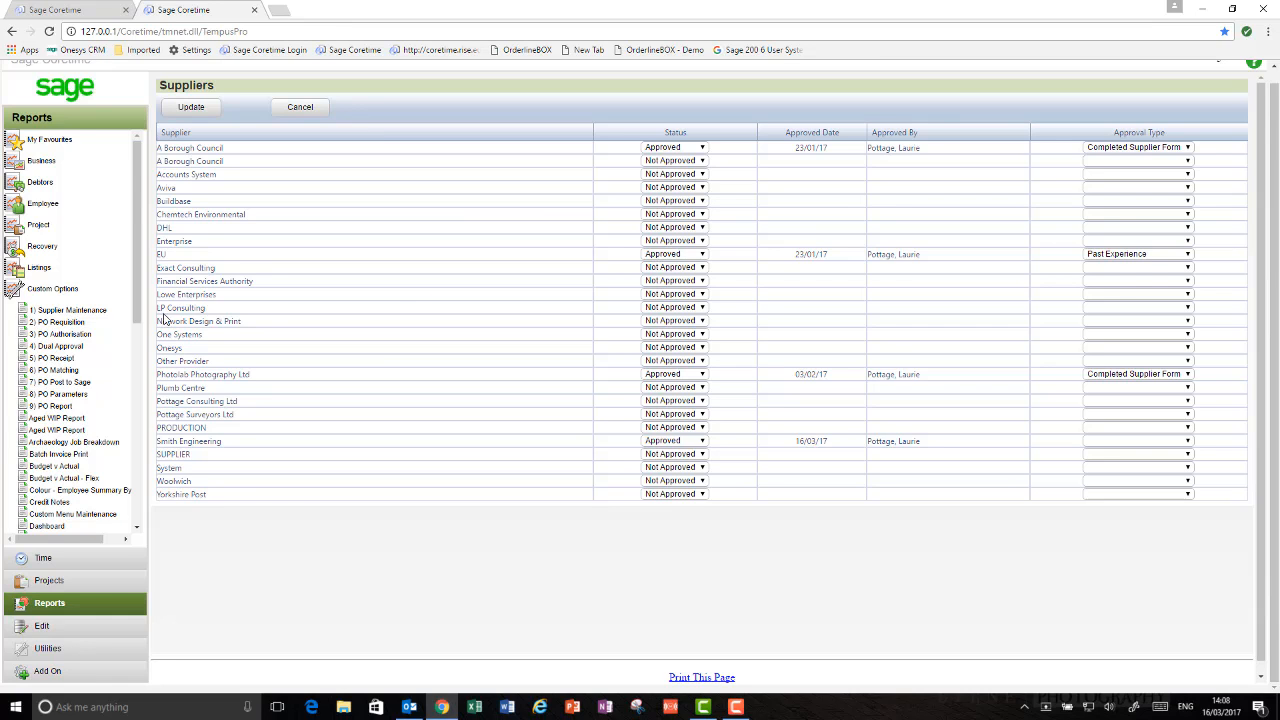
- Create a new purchase requisition for project 1234 - Mount House, Highclere with Smith Engineering as the supplier
left_click(72, 325)
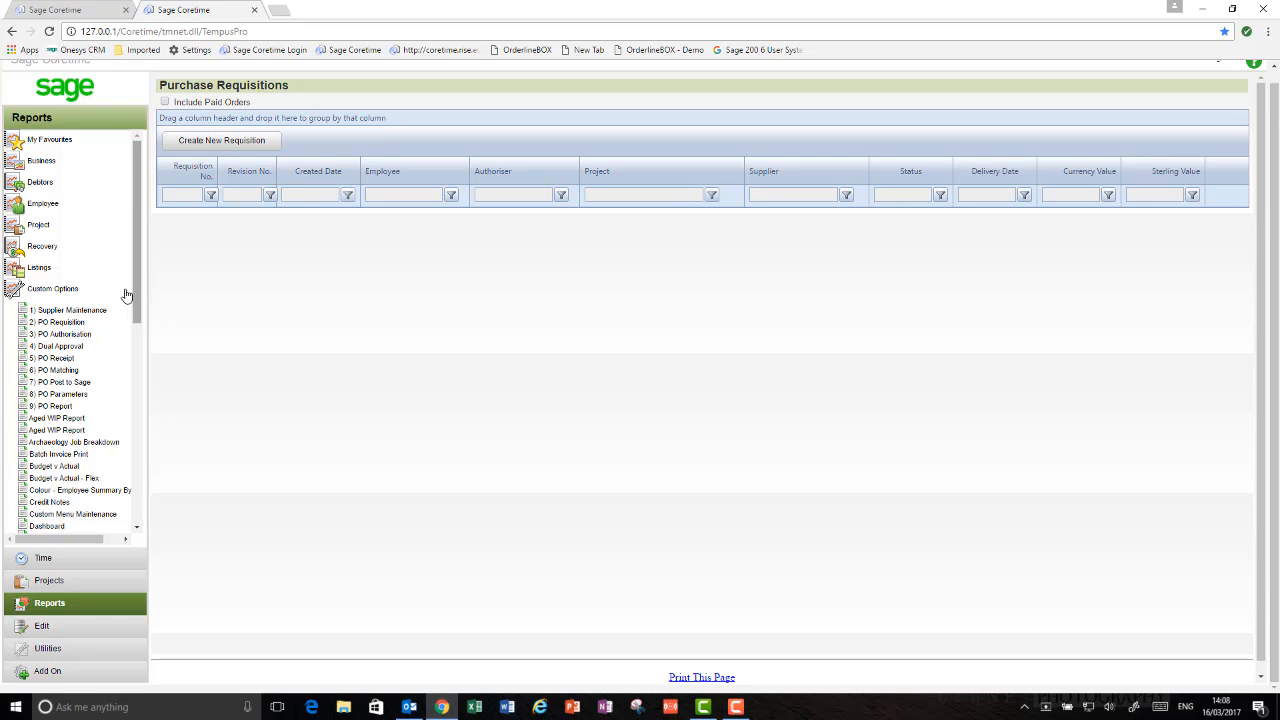
left_click(230, 149)
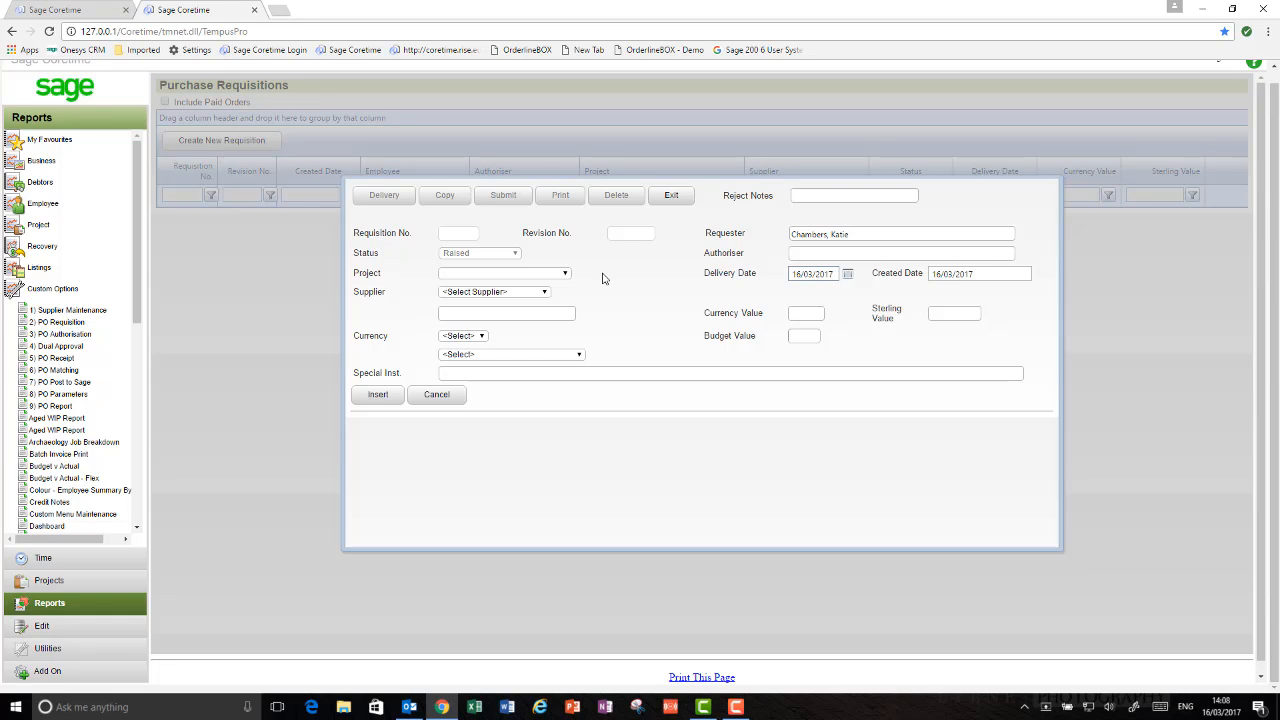
left_click(552, 276)
left_click(537, 376)
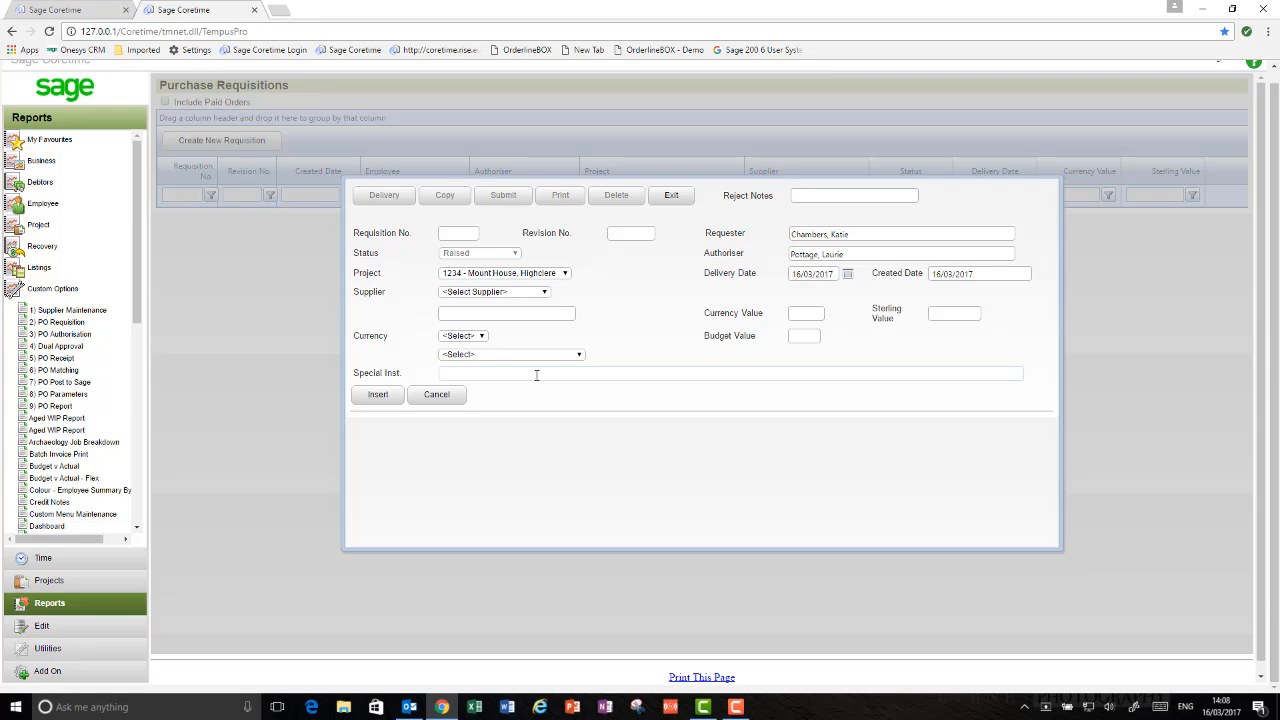
left_click(535, 294)
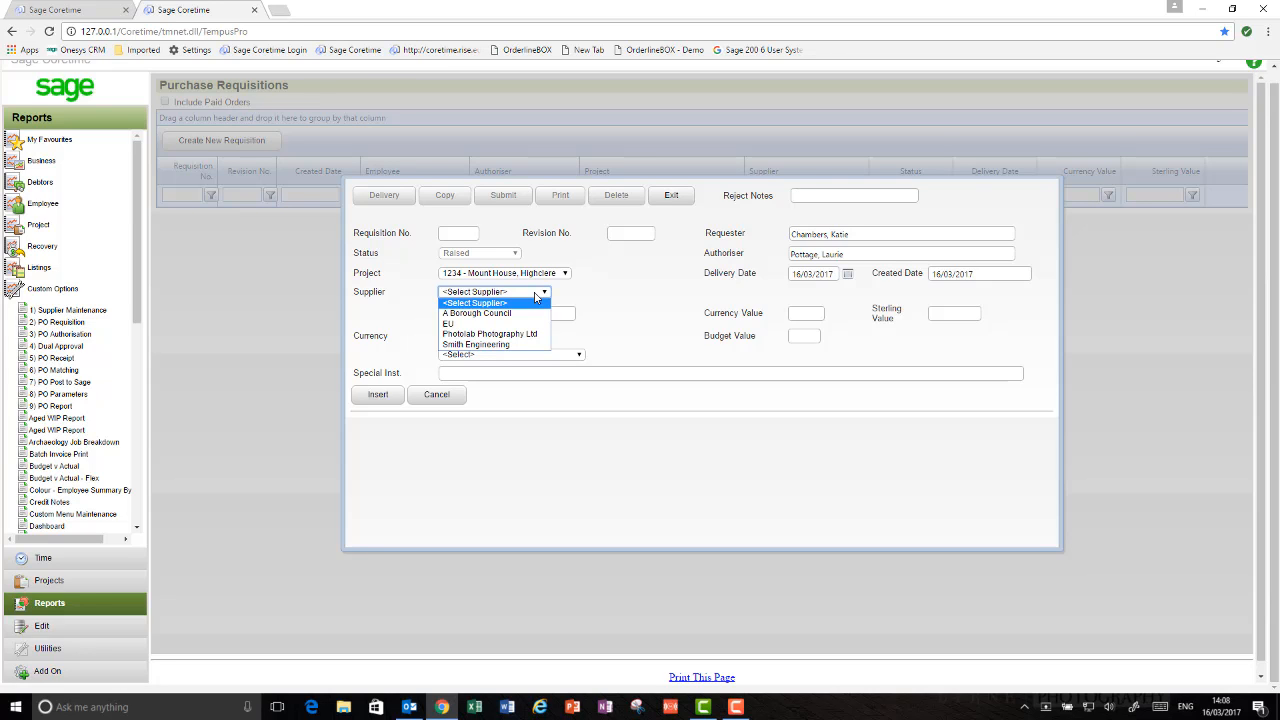
left_click(521, 344)
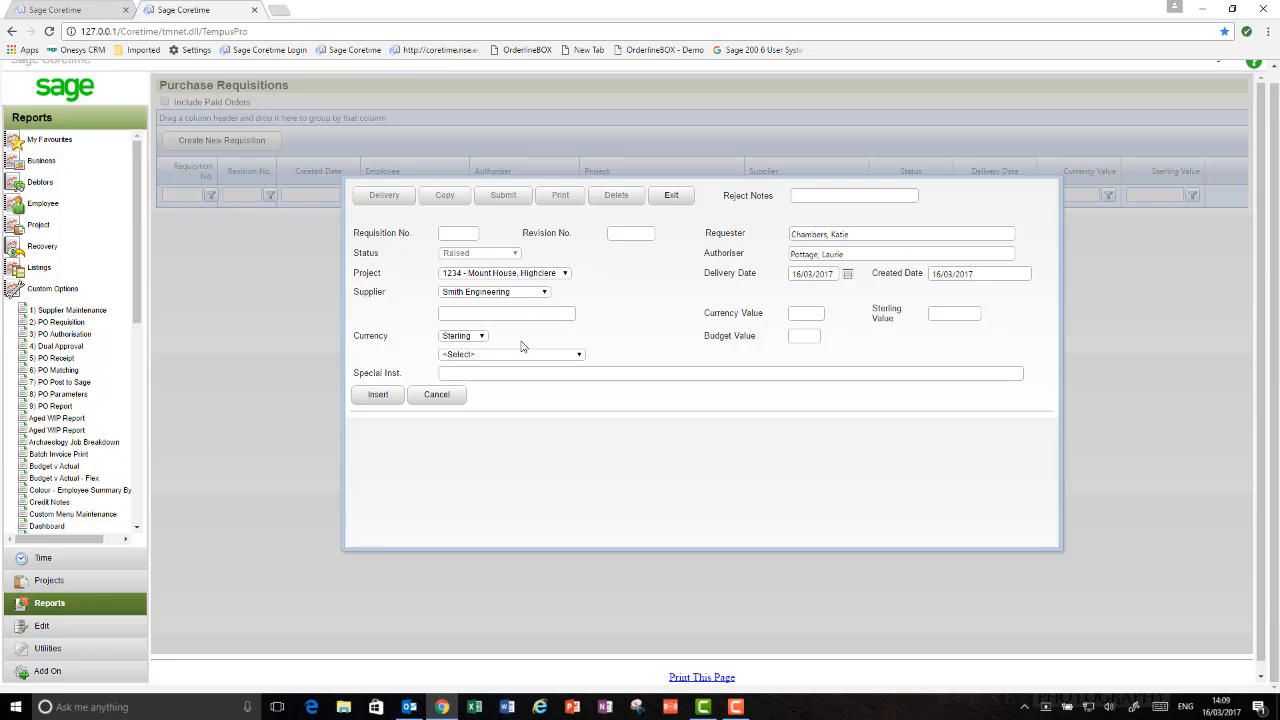
- Set the requisition's expense type to Technical services, enter the special instruction "On time", and insert the requisition
left_click(525, 356)
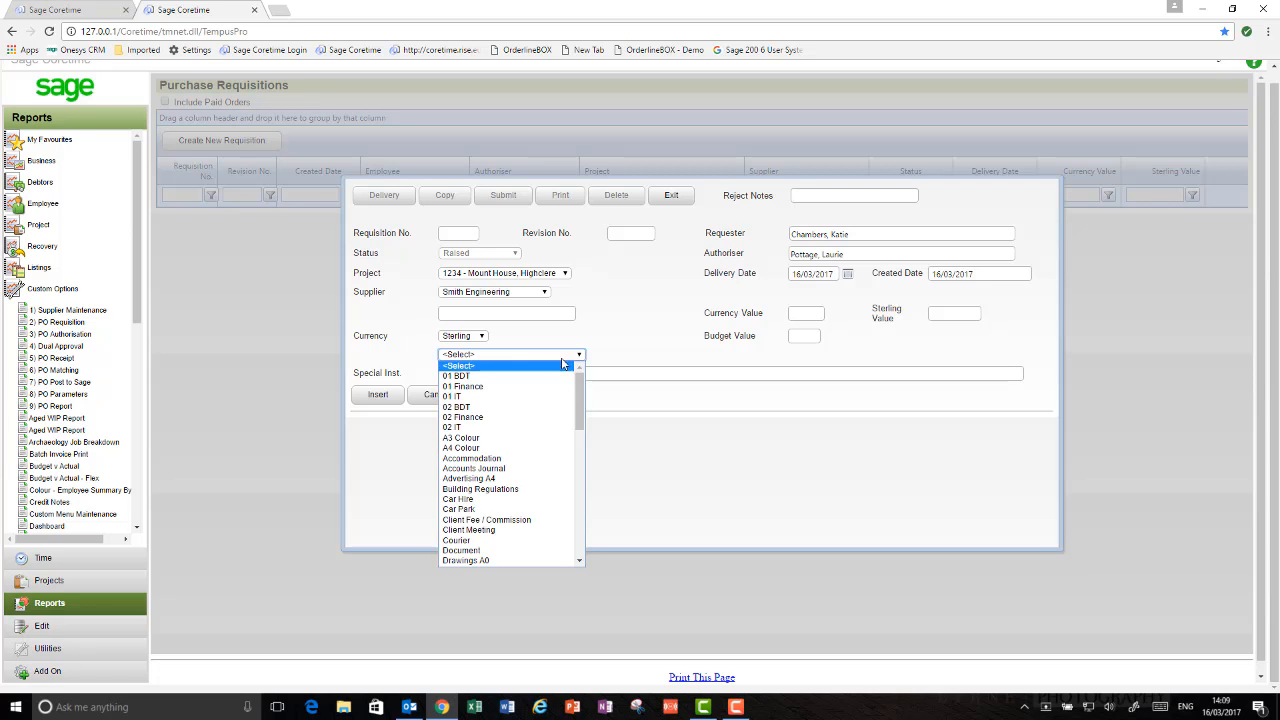
left_click_drag(585, 391, 585, 510)
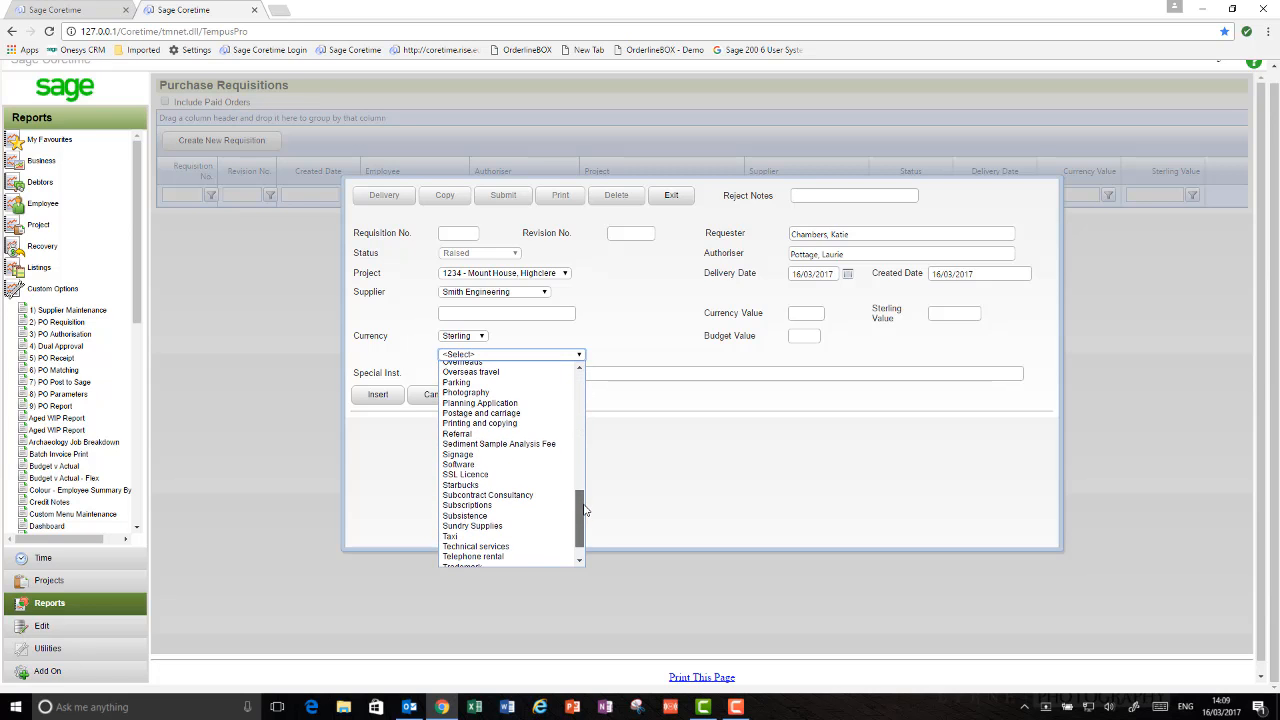
left_click(457, 548)
left_click(489, 373)
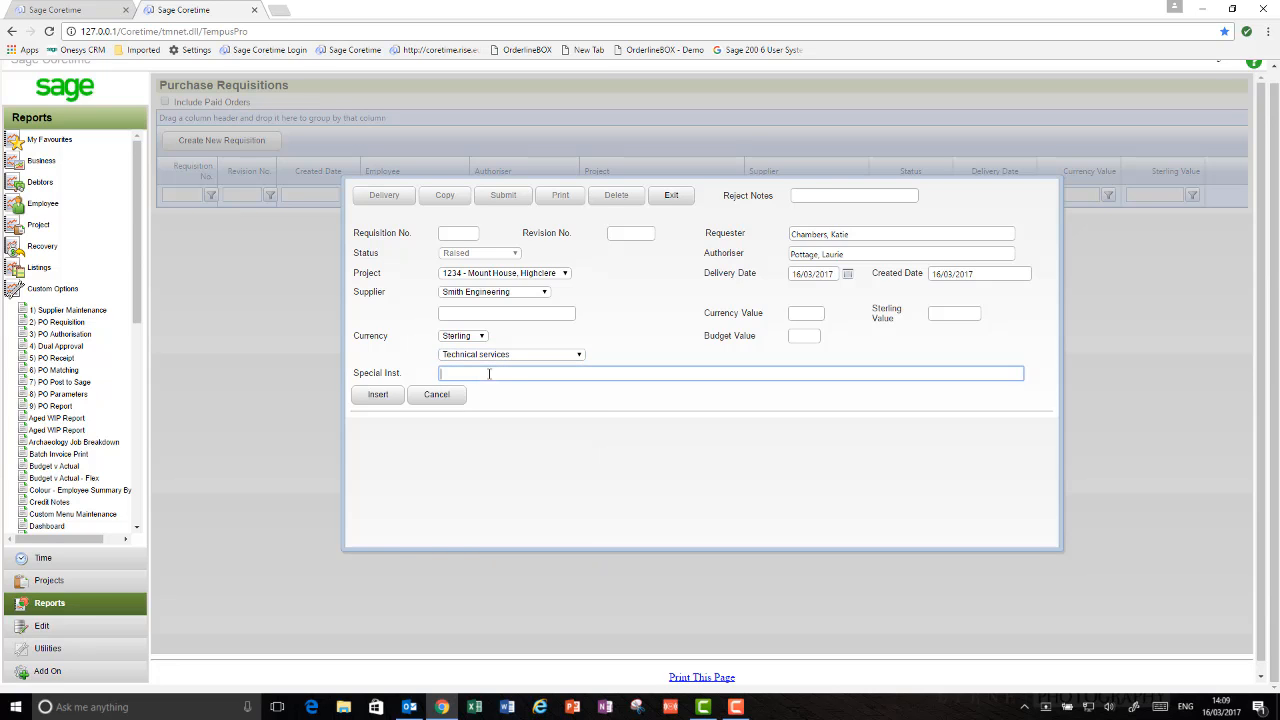
type("On time")
left_click(374, 396)
- Add and save a requisition line described as Survey with quantity 1, currency price 500 and VAT code 20.00
scroll(515, 466, "down", 1)
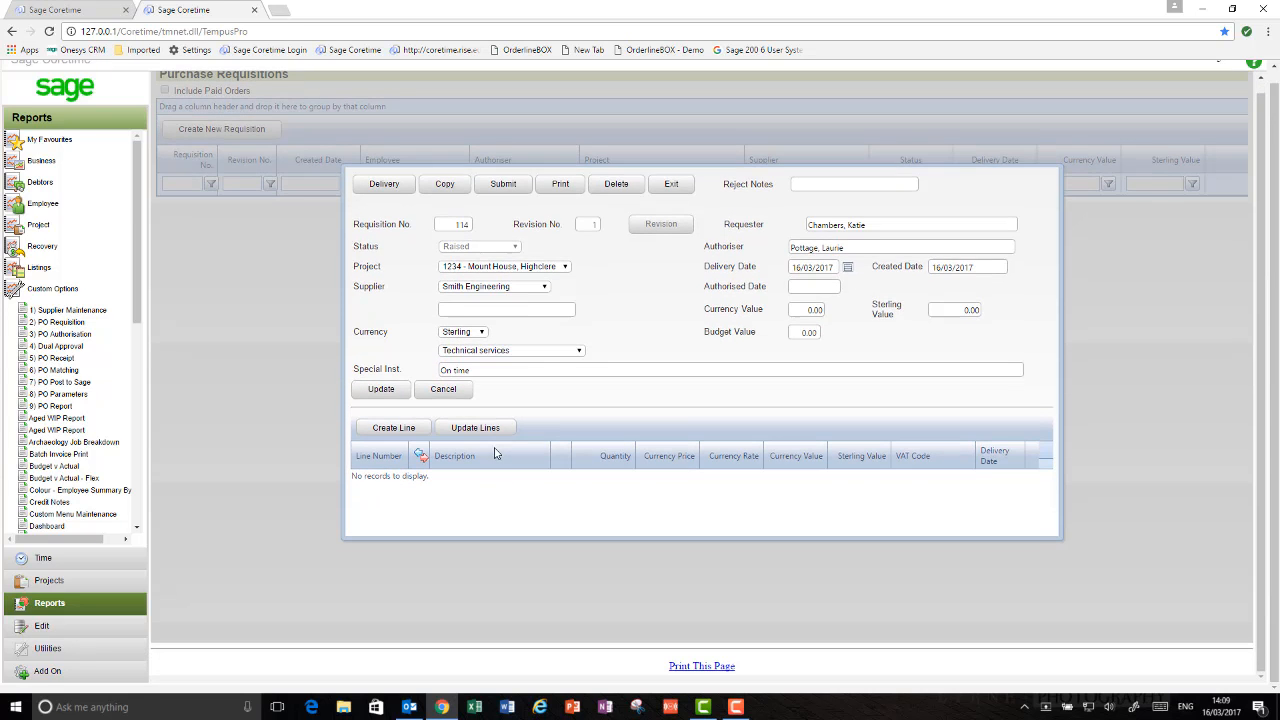
left_click(390, 427)
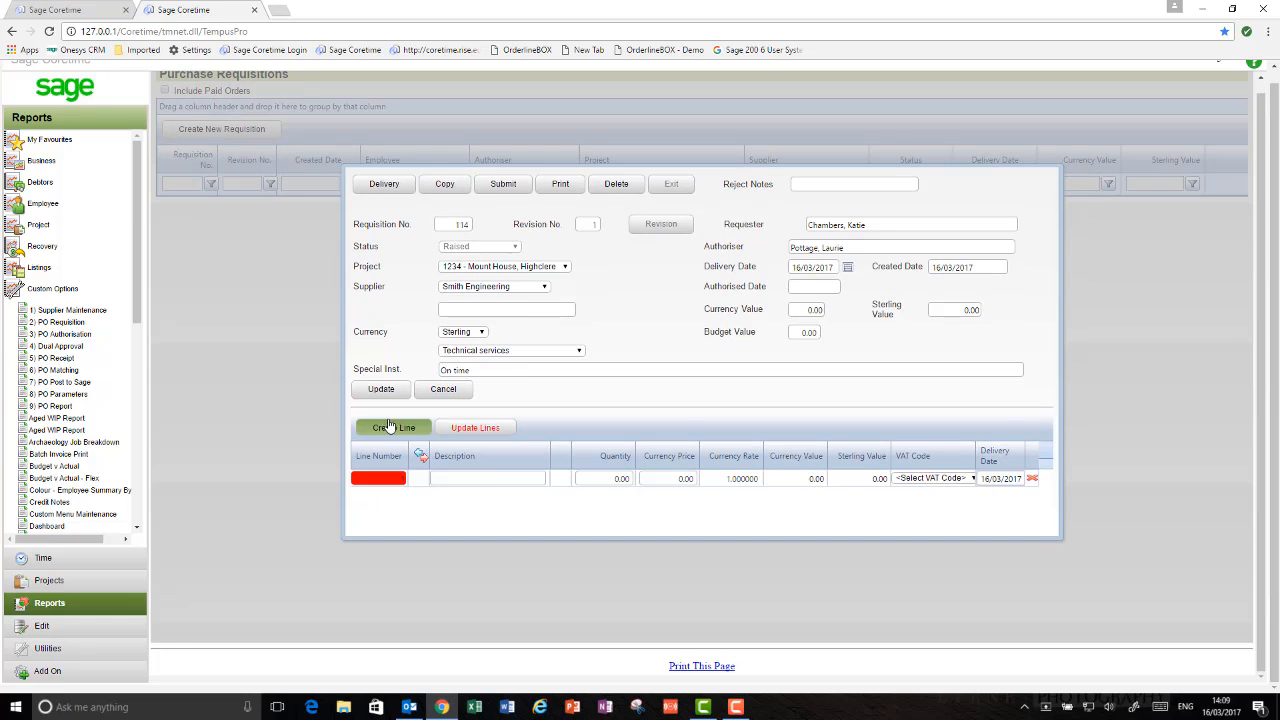
left_click(440, 479)
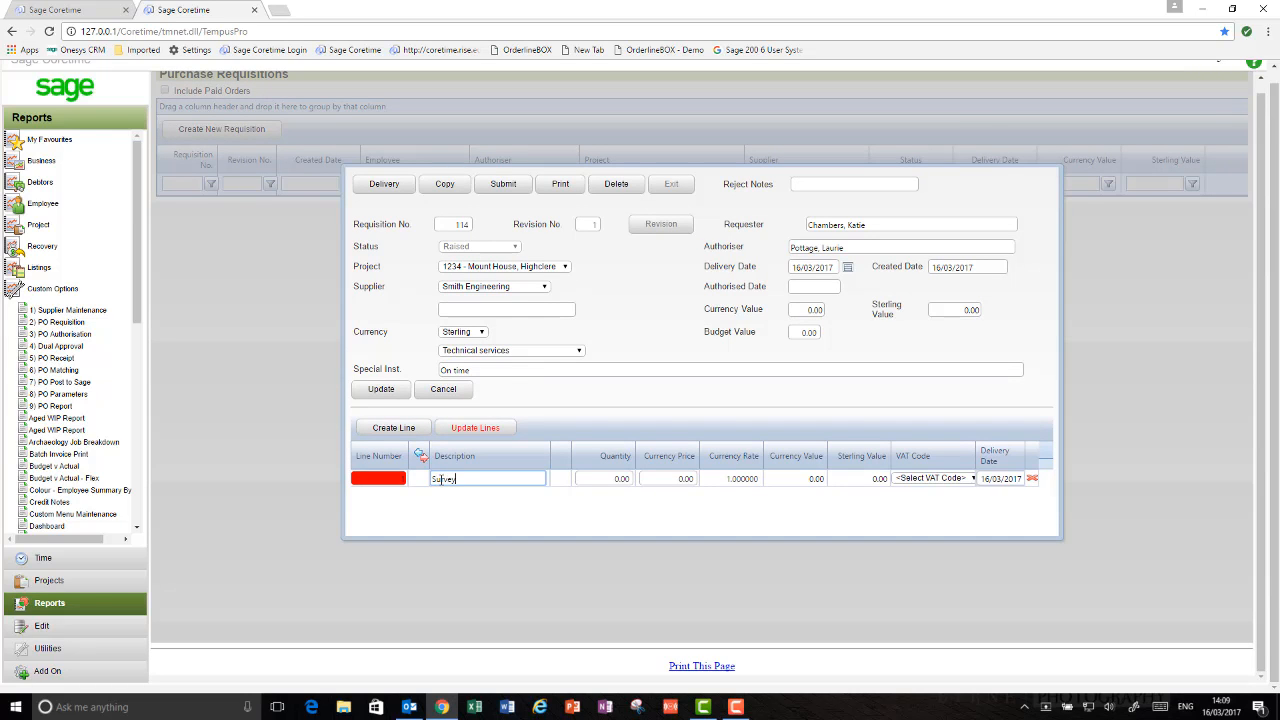
left_click(606, 478)
left_click(606, 478)
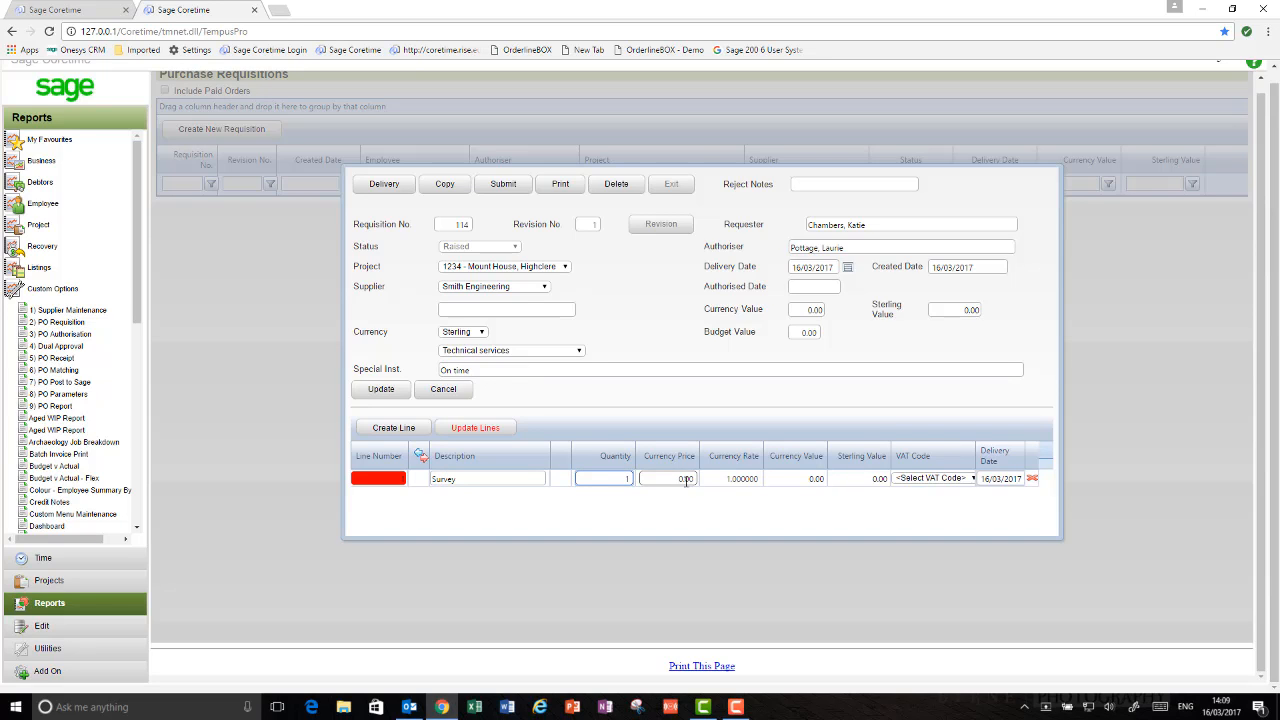
left_click(677, 481)
type("500")
key("Tab")
left_click(922, 479)
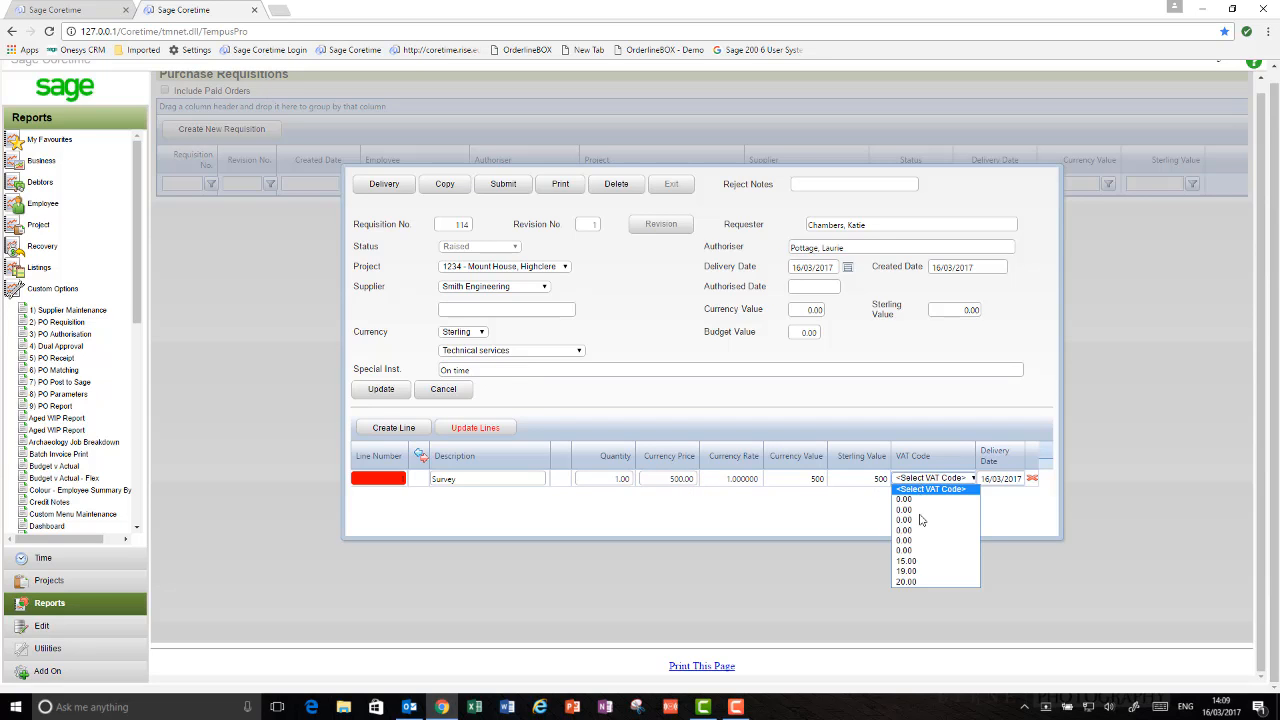
left_click(908, 582)
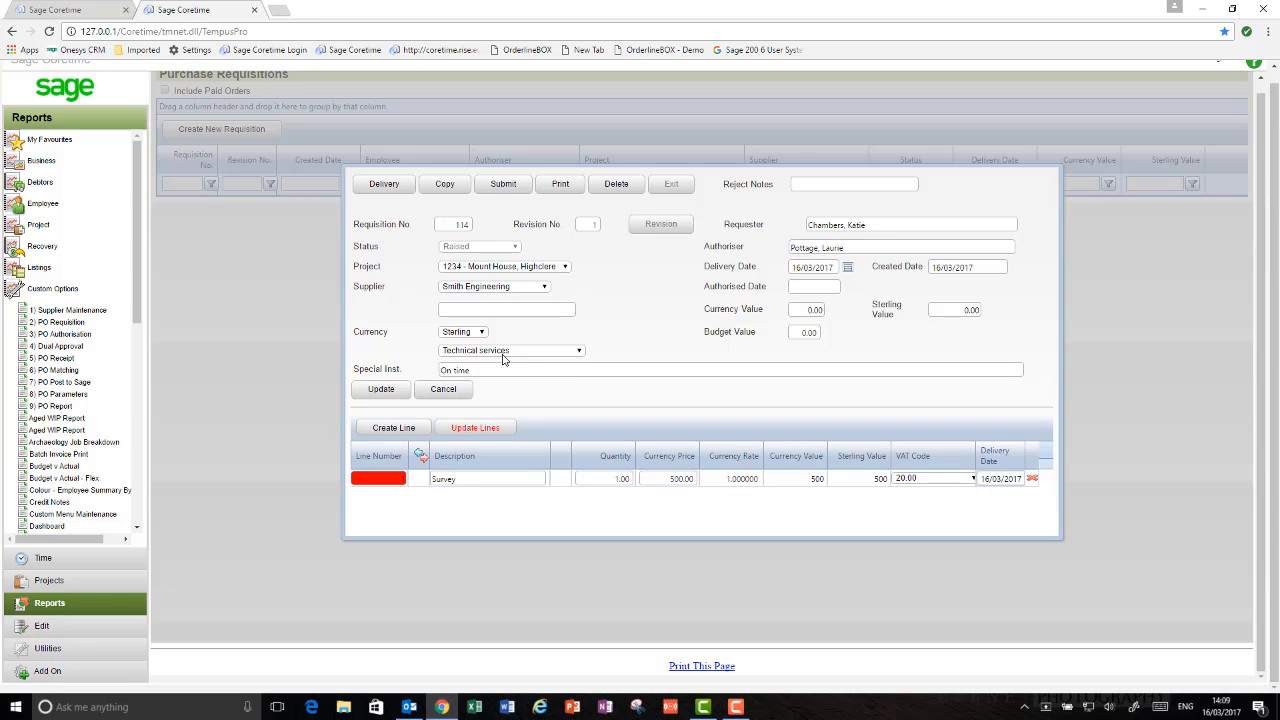
left_click(458, 429)
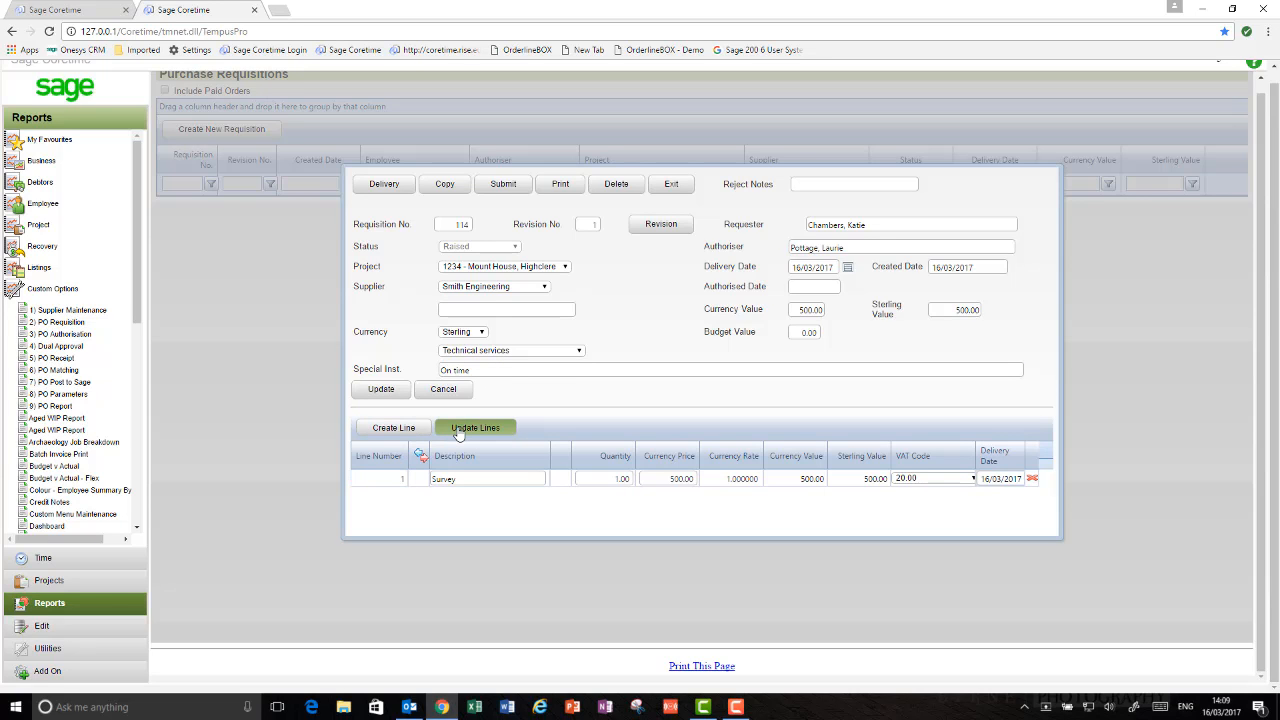
- Update the requisition header and submit the requisition for approval
left_click(397, 391)
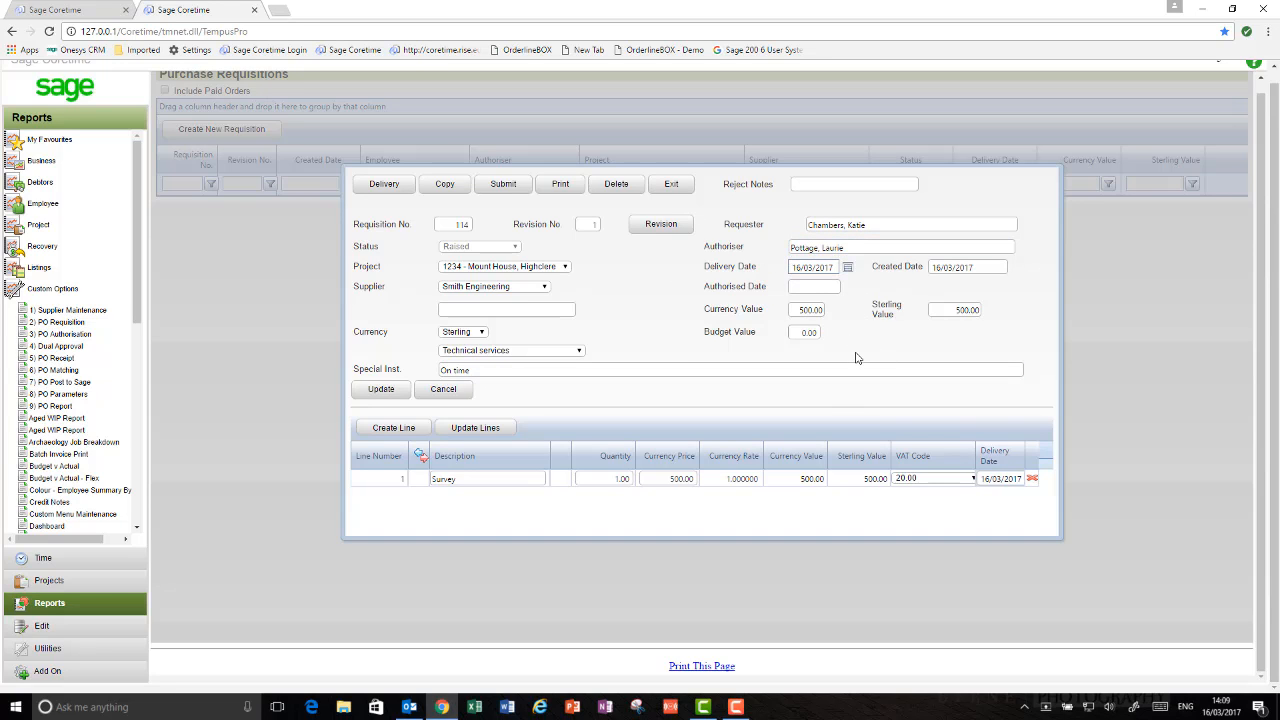
left_click(492, 193)
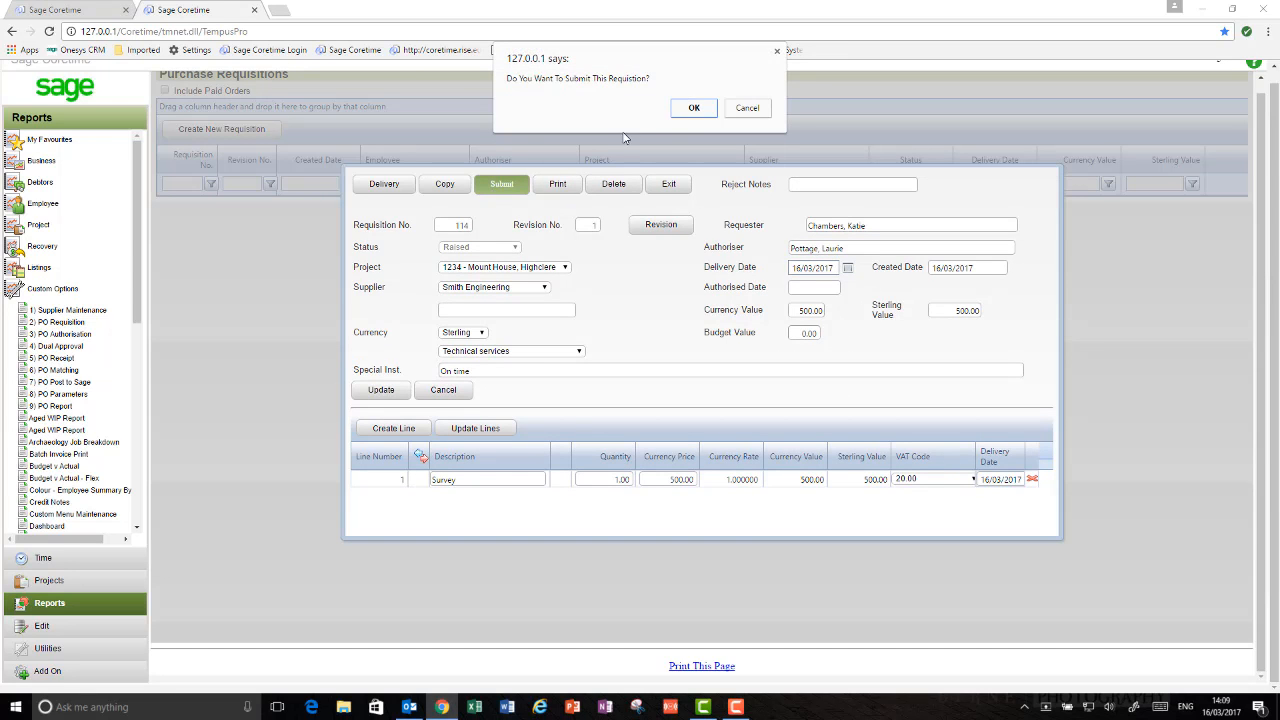
left_click(691, 110)
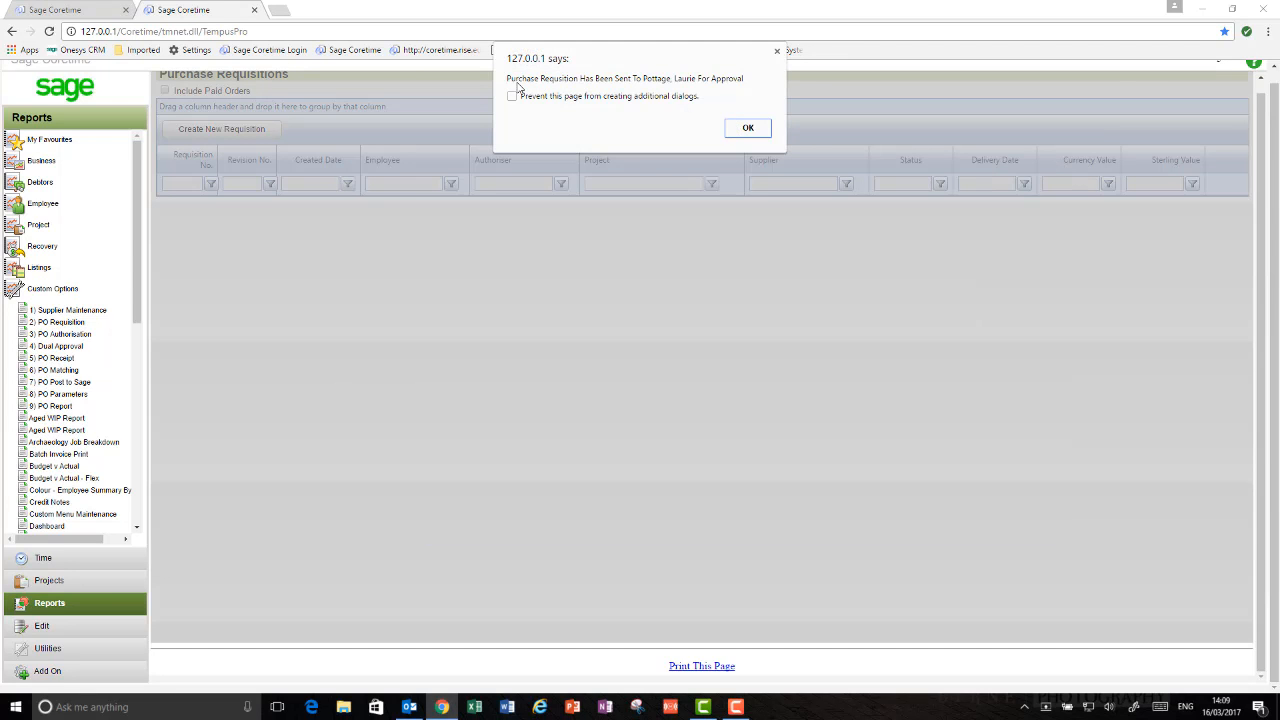
left_click(748, 128)
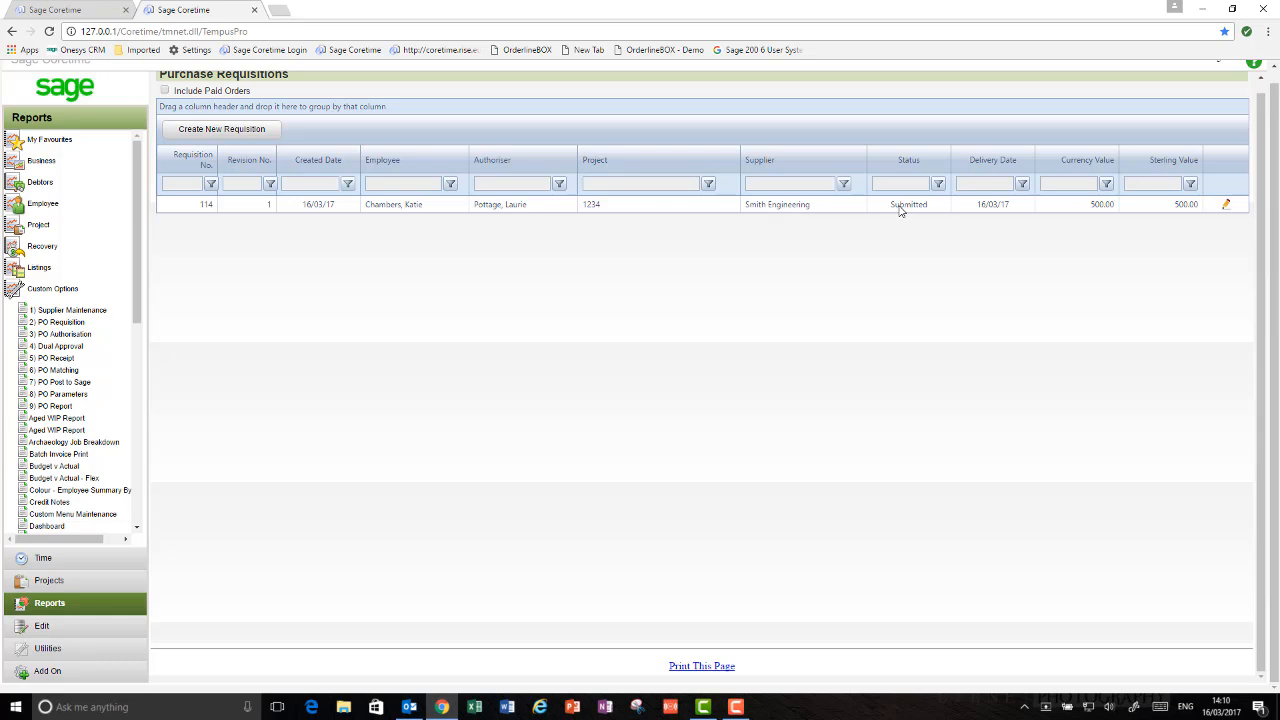
- Switch to the authoriser's Sage Coretime session and open the PO Authorisation list from the custom reports
left_click(86, 16)
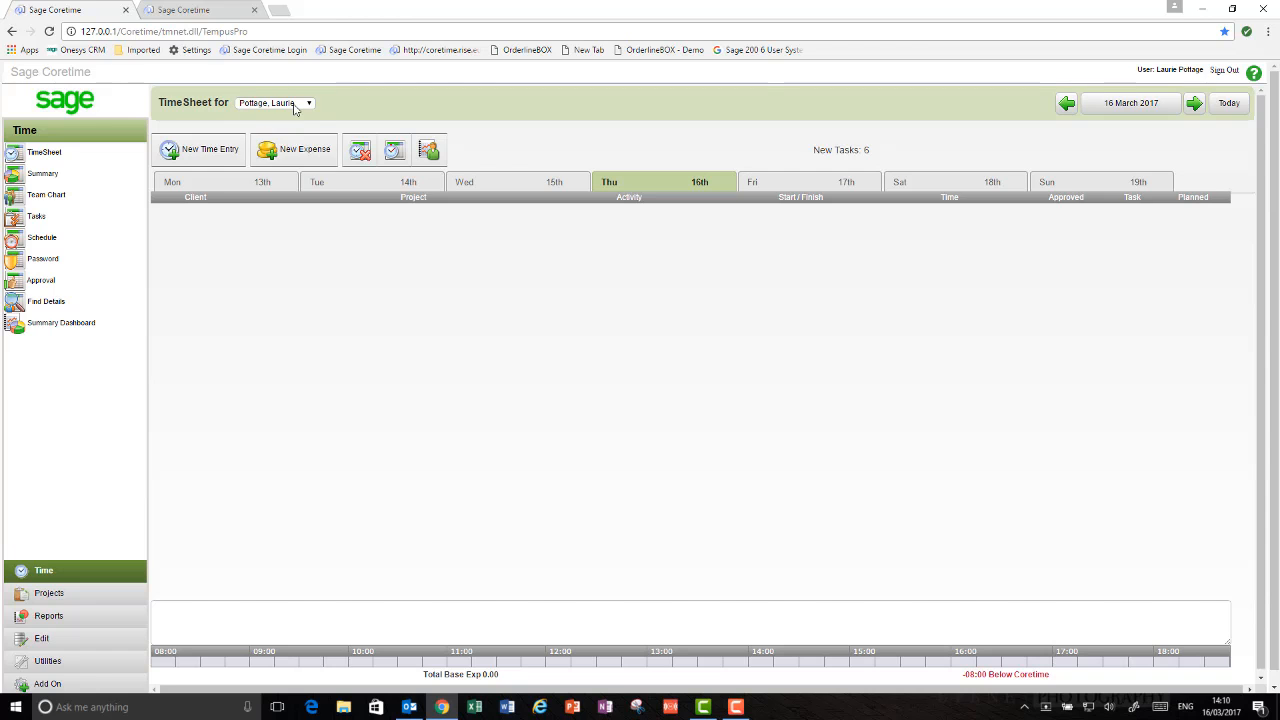
left_click(92, 617)
left_click(24, 289)
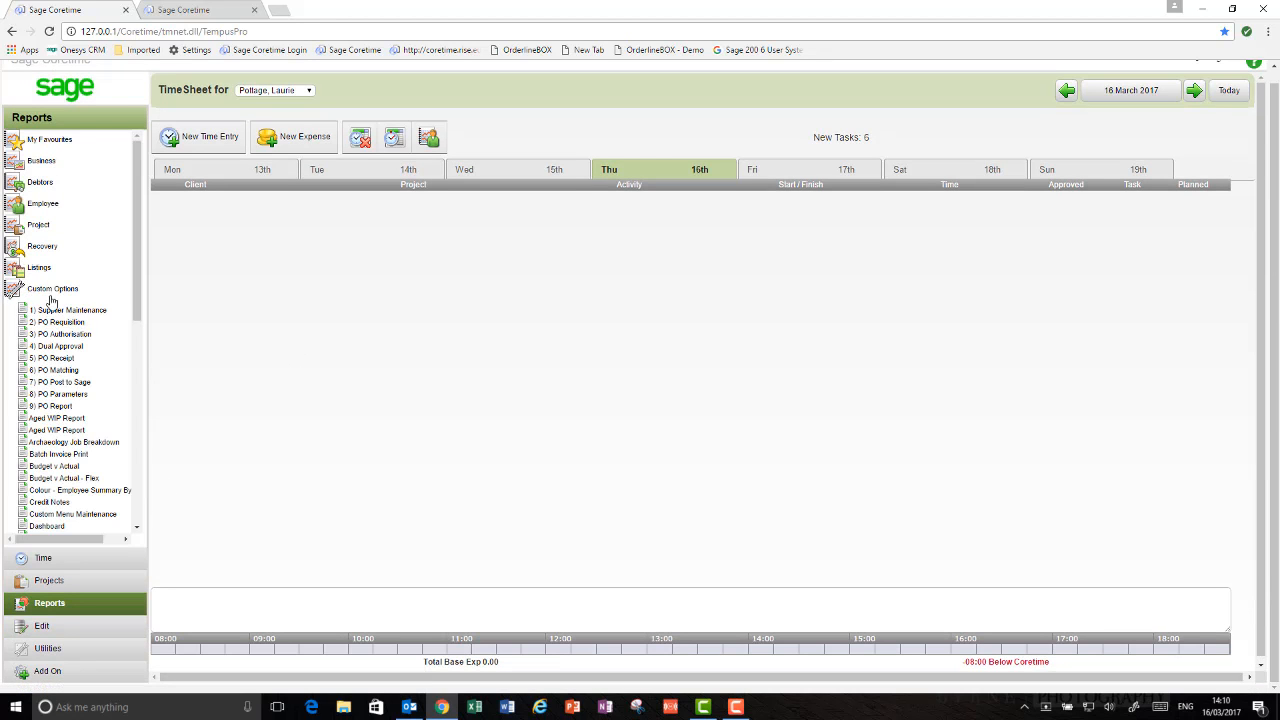
left_click(70, 338)
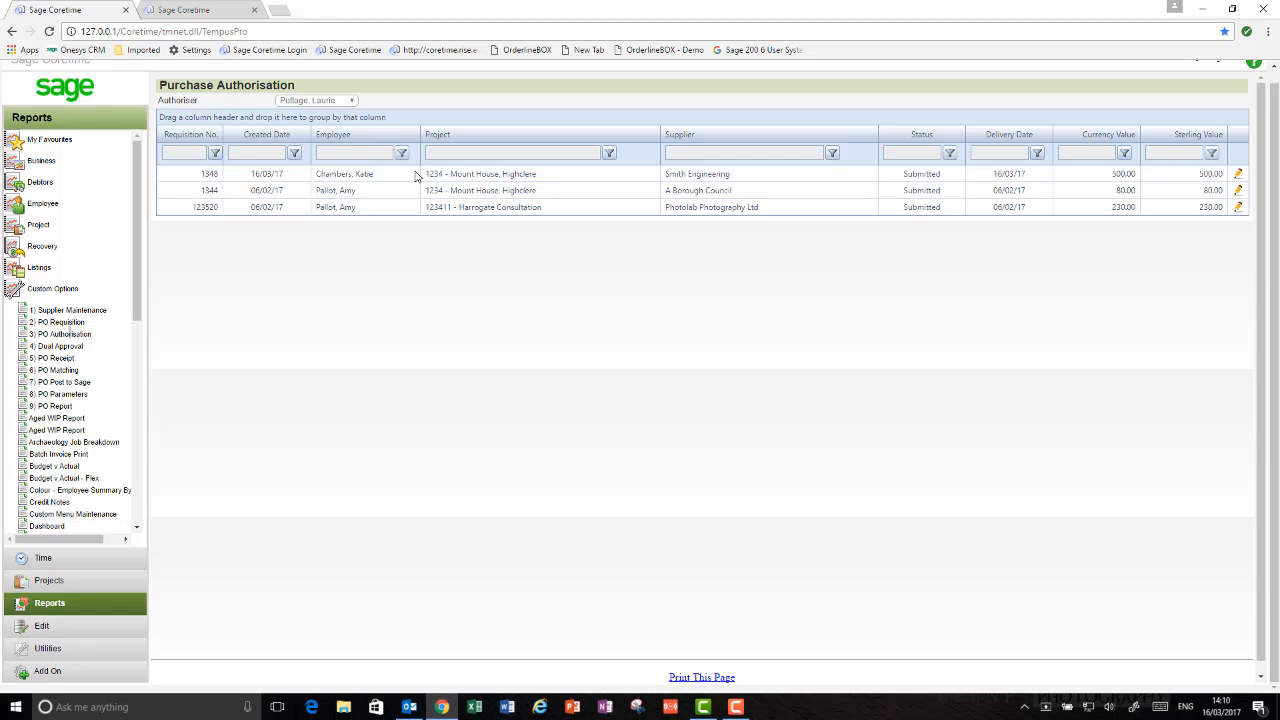
- Open the submitted Smith Engineering requisition for Mount House, Highclere and authorise it
double_click(765, 176)
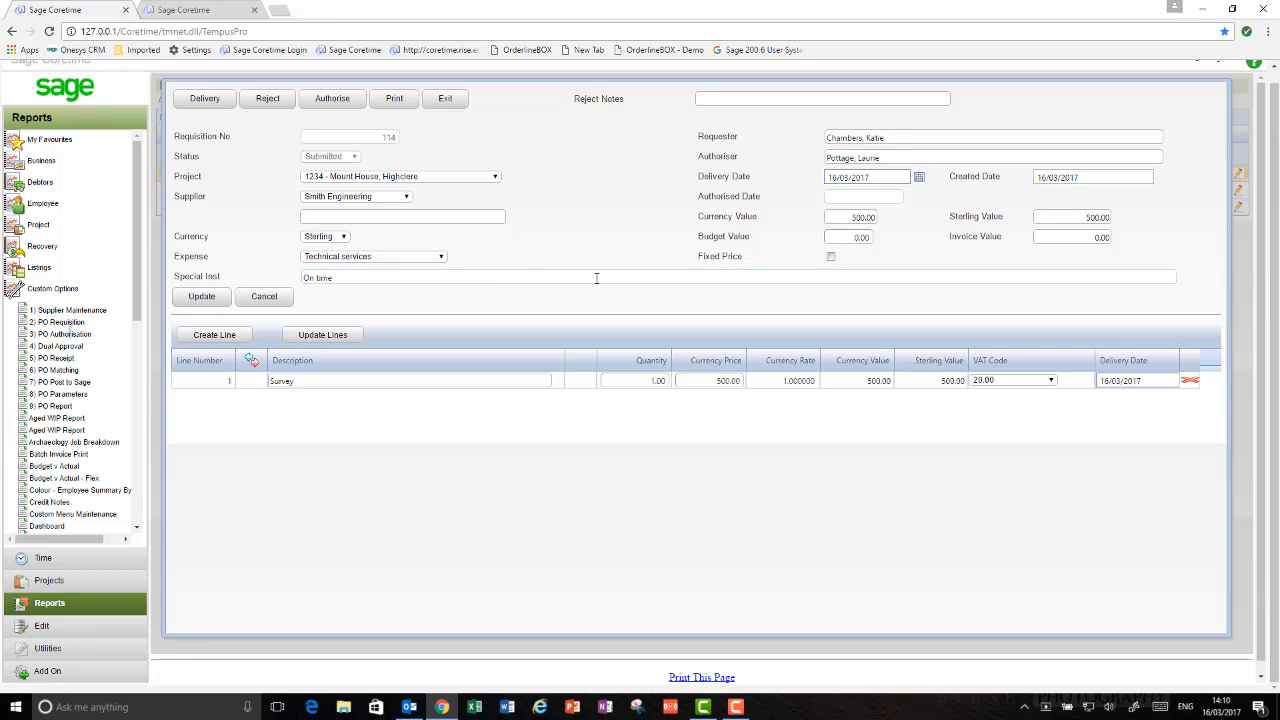
left_click(348, 104)
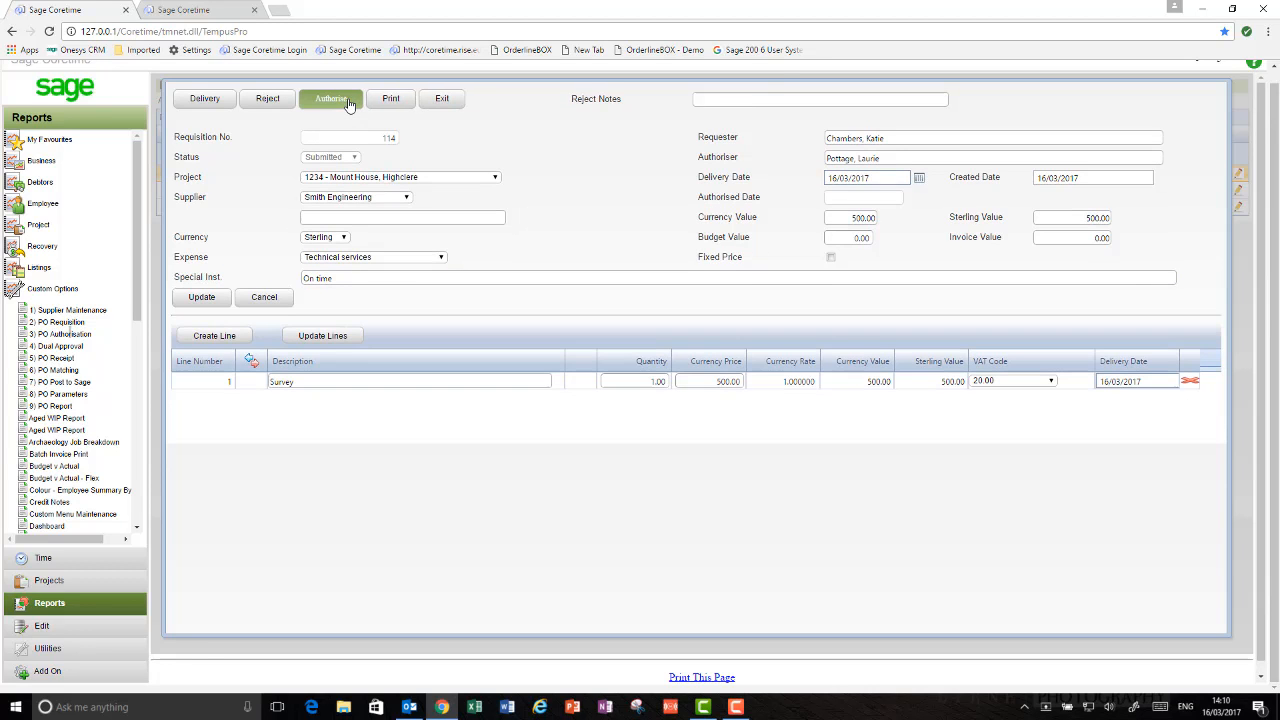
left_click(697, 110)
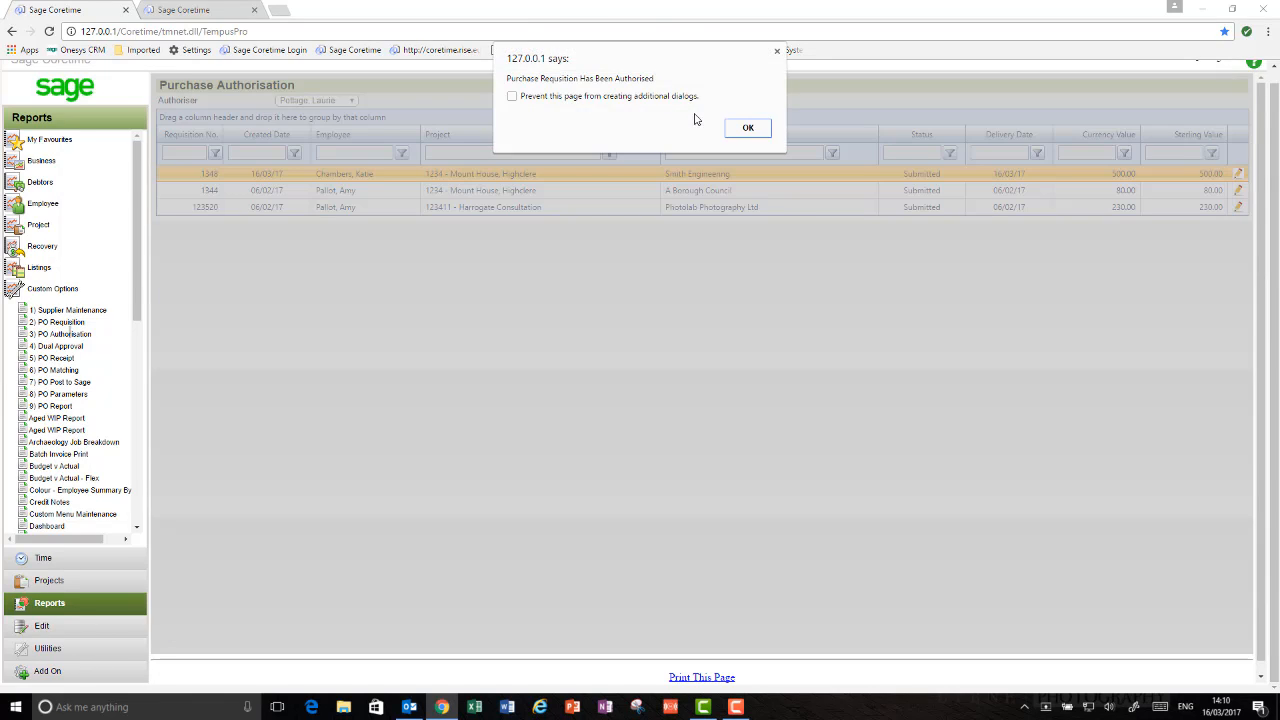
left_click(764, 130)
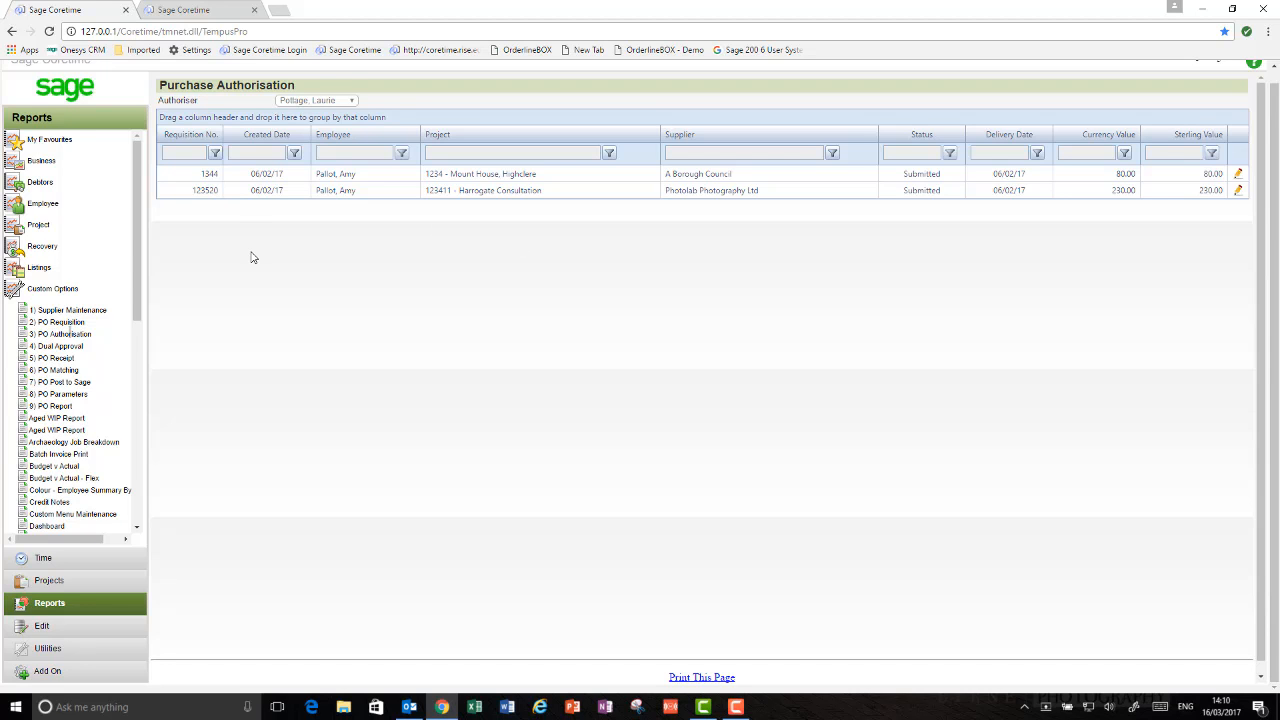
- Reload the PO Requisition list in the requester's session to check outstanding requisitions, and return to the authoriser's session
left_click(177, 11)
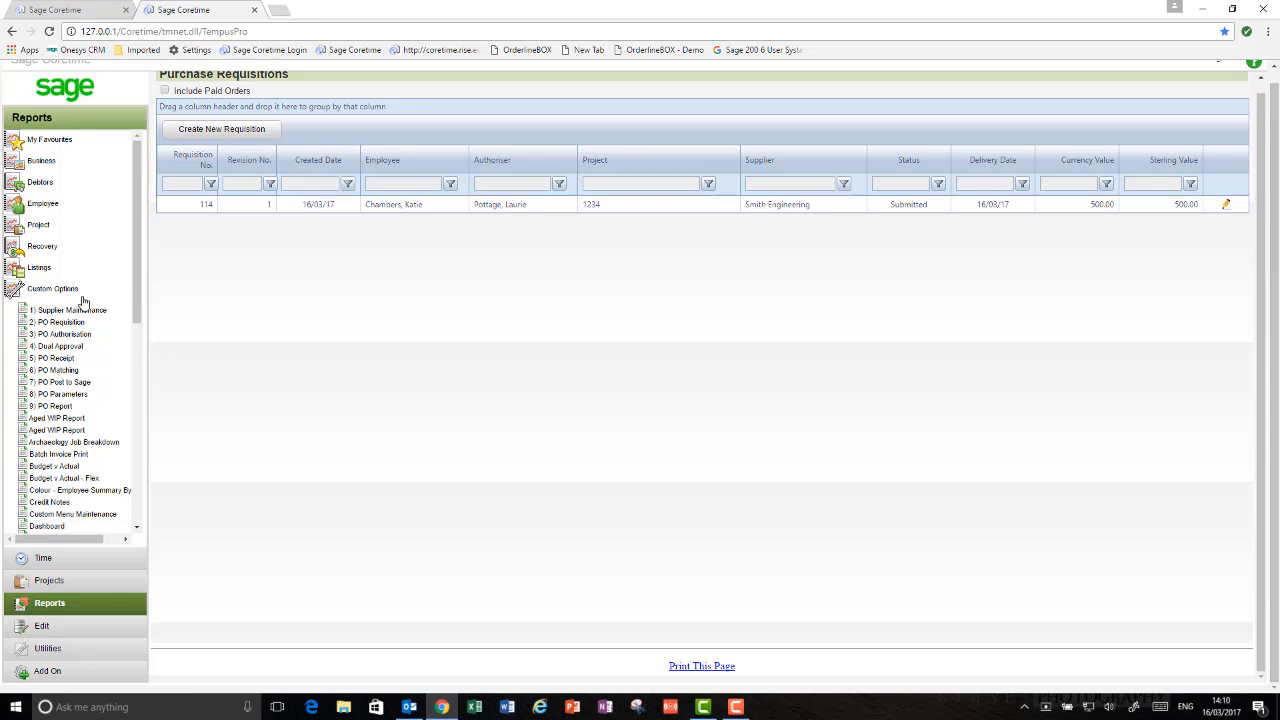
left_click(62, 322)
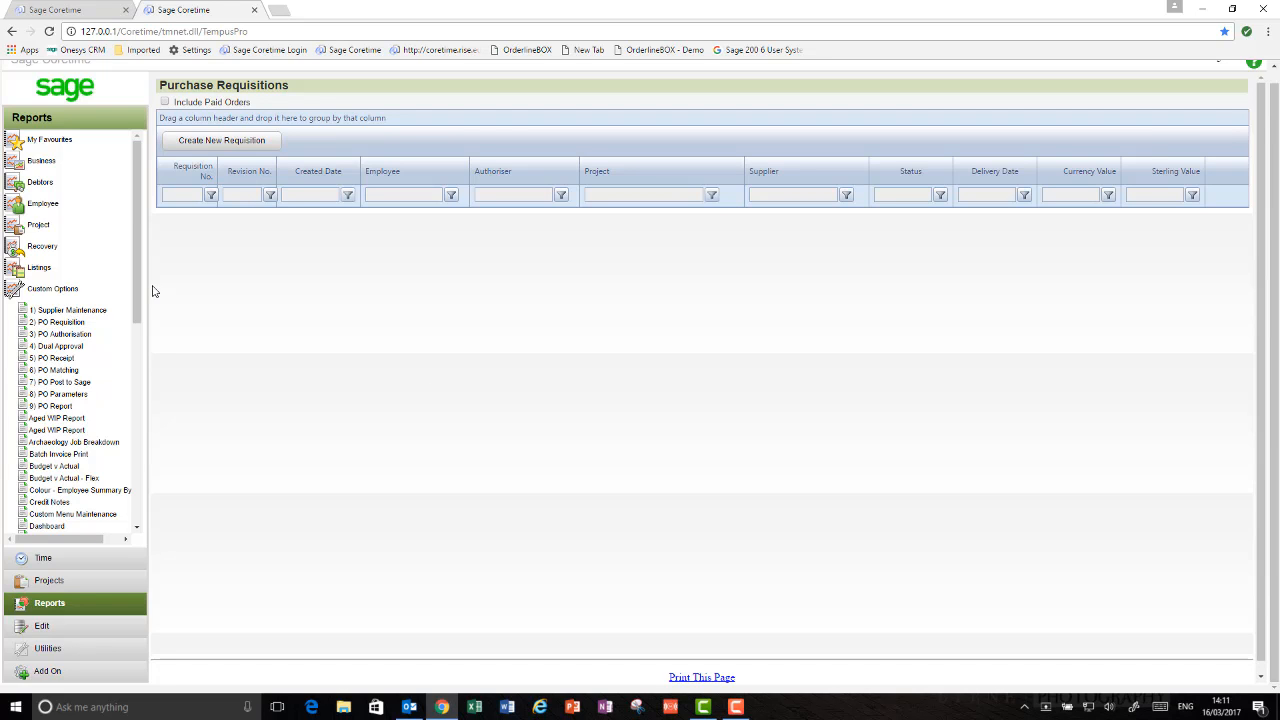
left_click(67, 14)
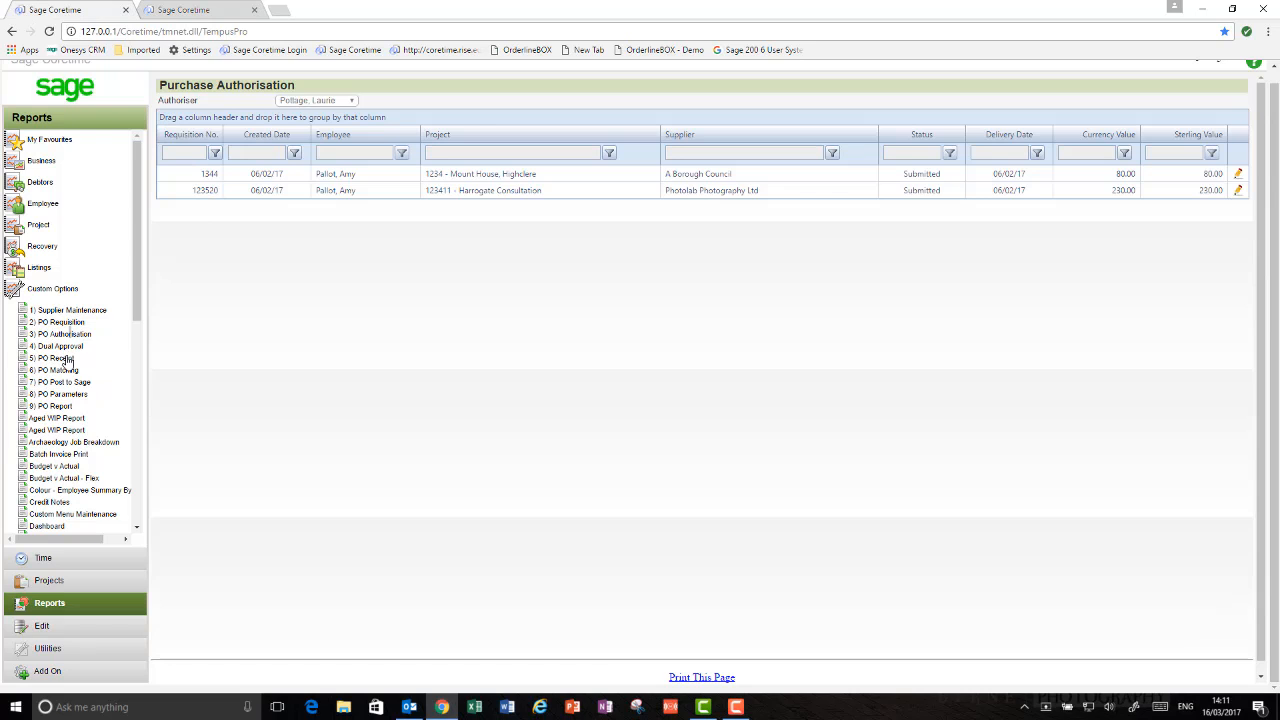
- Create a purchase receipt for supplier Smith Engineering with a receipt quantity of 1 on the Survey line
left_click(65, 360)
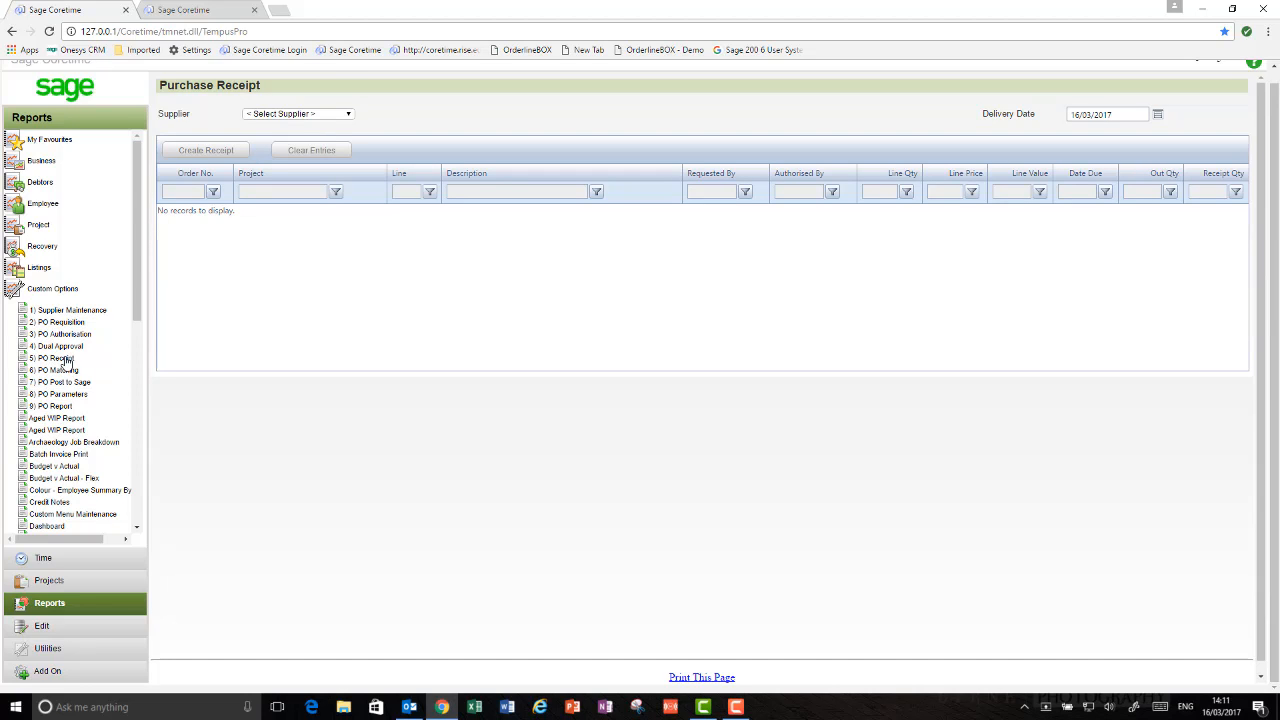
left_click(316, 117)
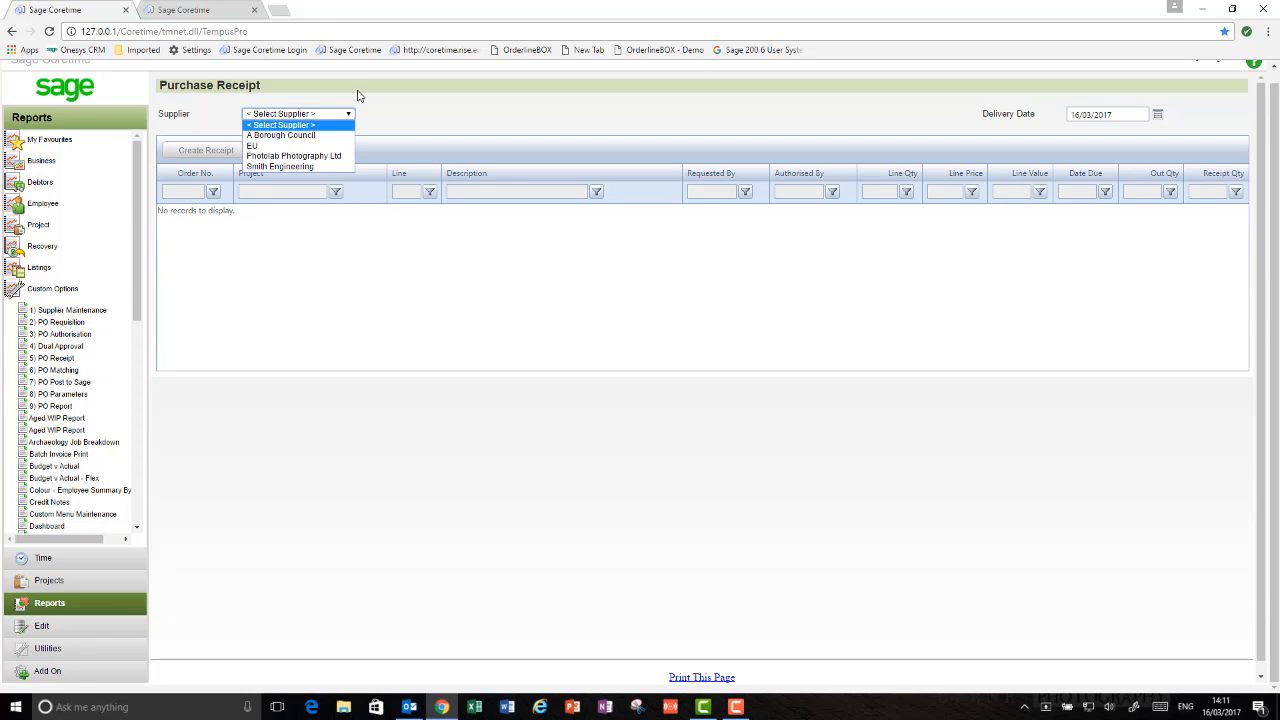
left_click(288, 166)
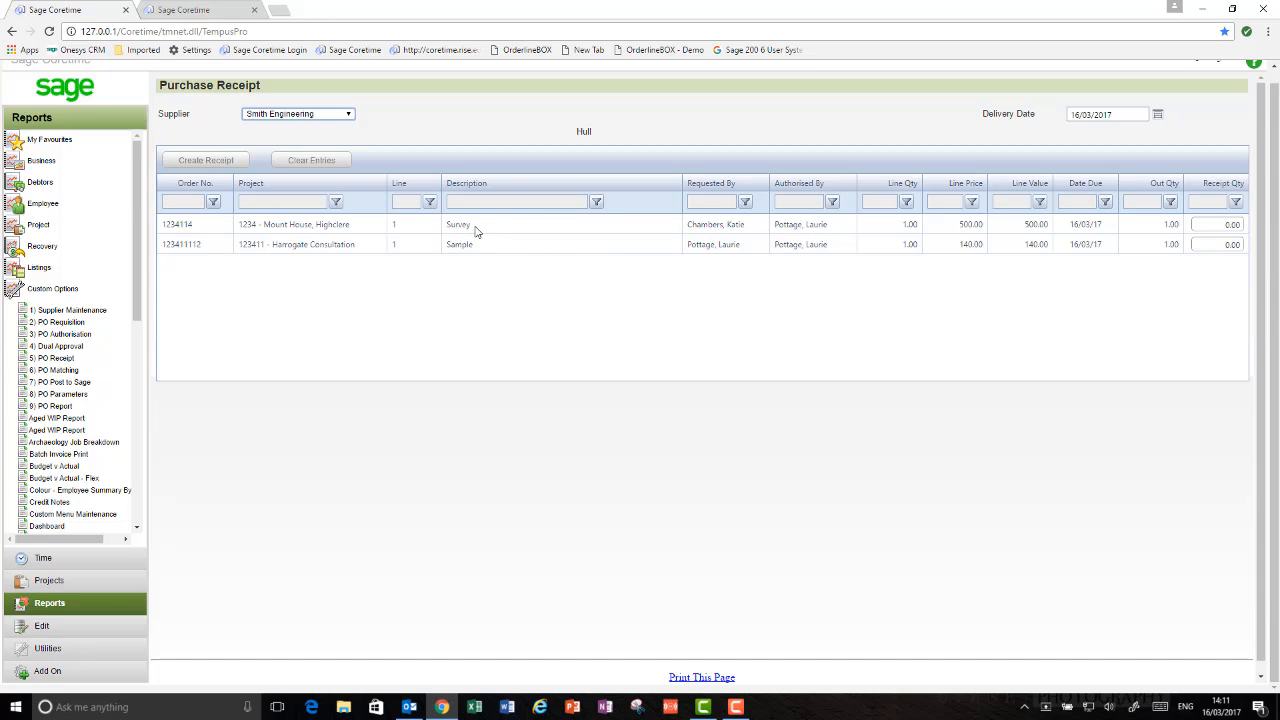
left_click(1200, 224)
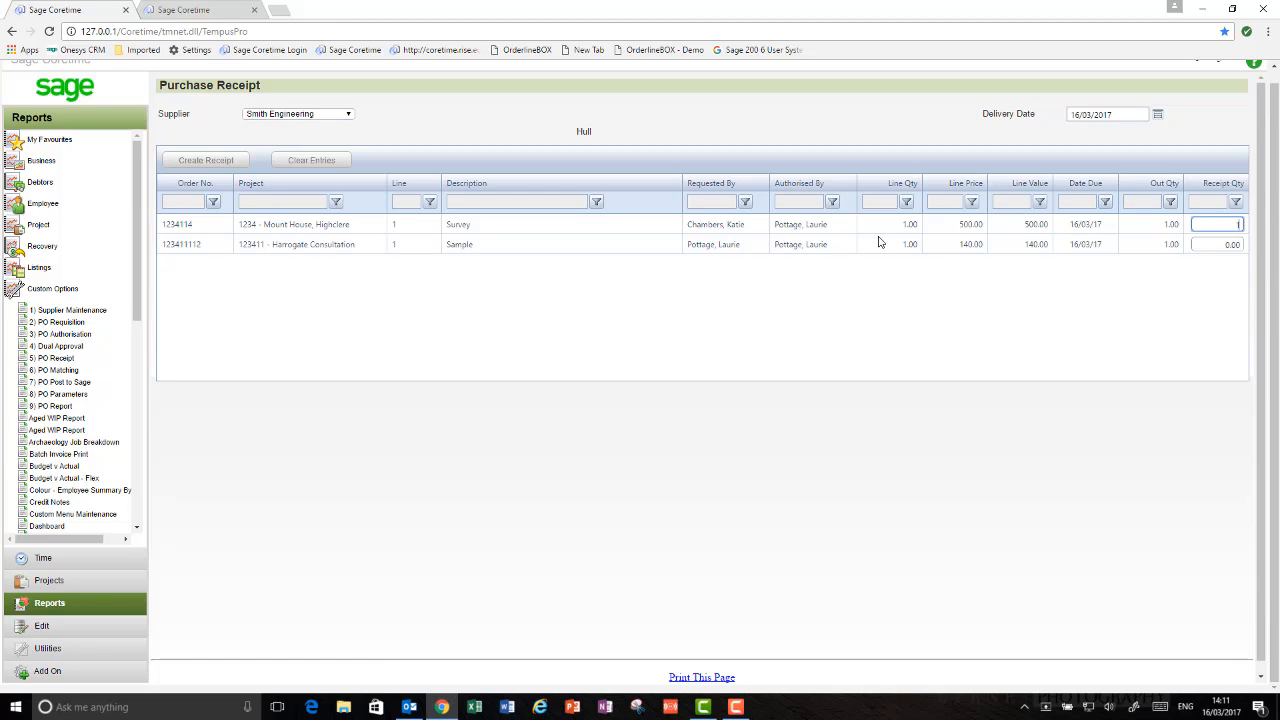
left_click(811, 300)
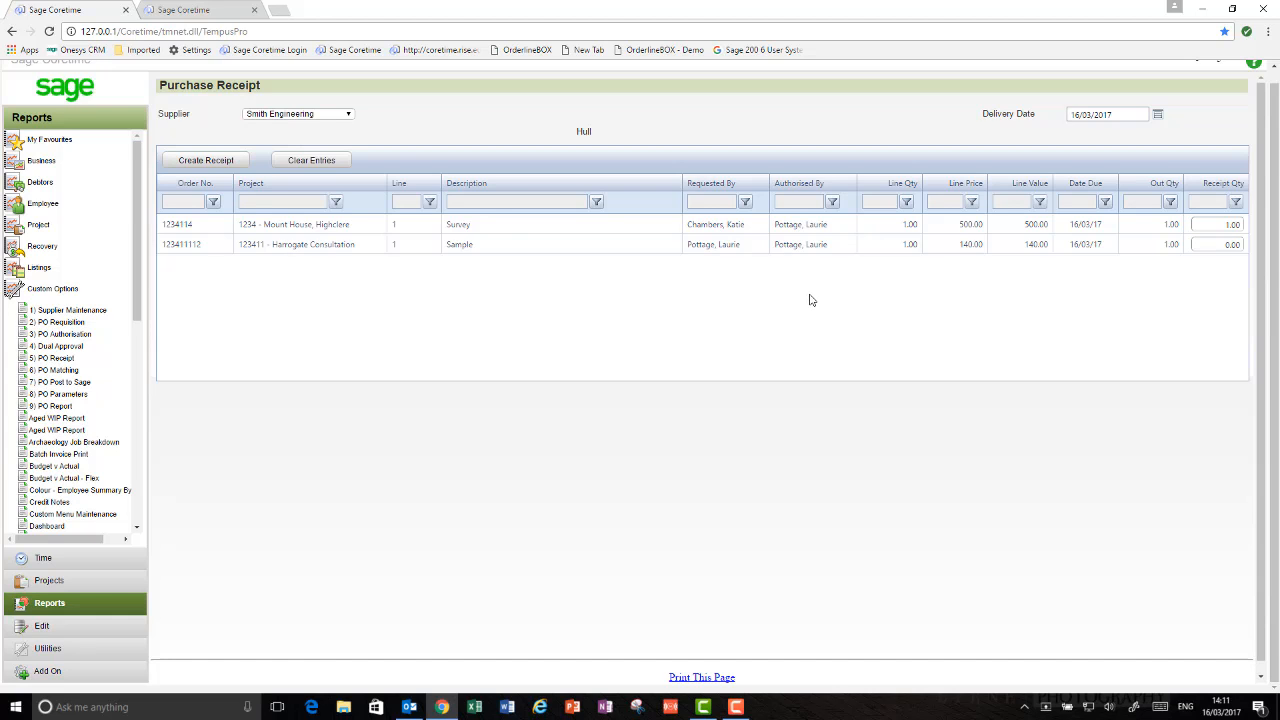
left_click(204, 161)
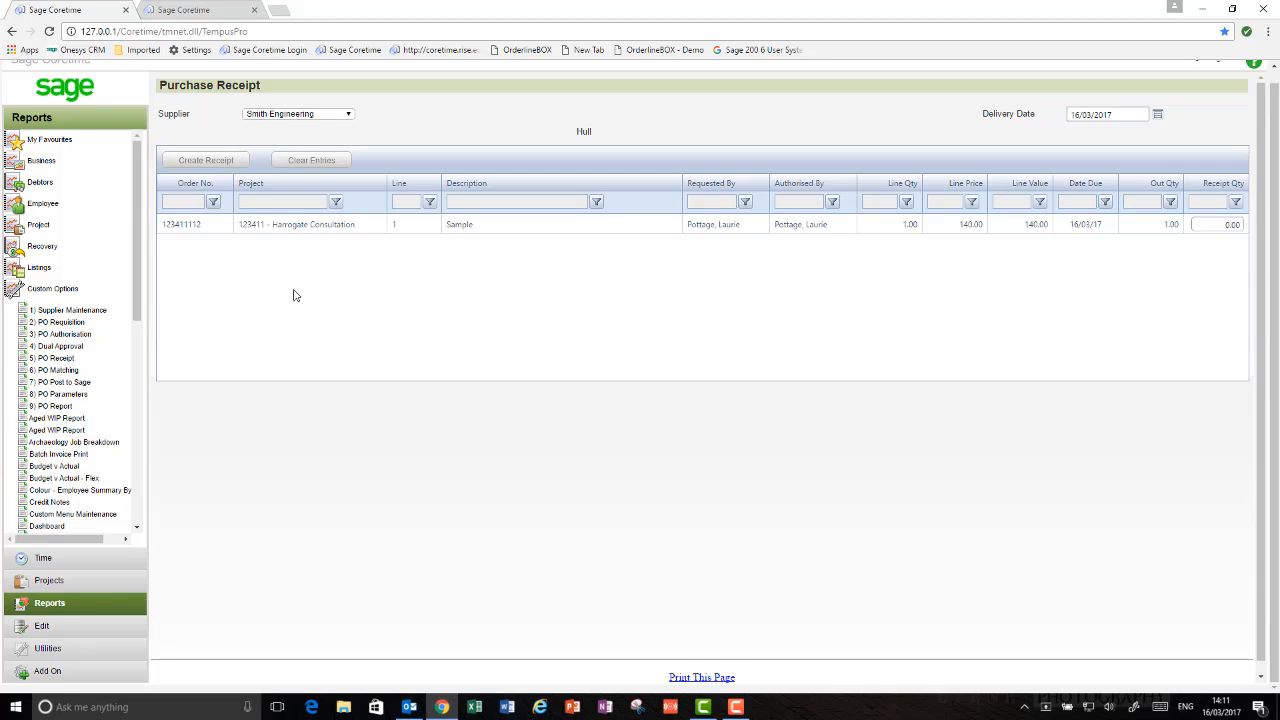
- Check the WIP entries of project 1234 - Mount House, Highclere for the receipted Smith Engineering cost
left_click(102, 586)
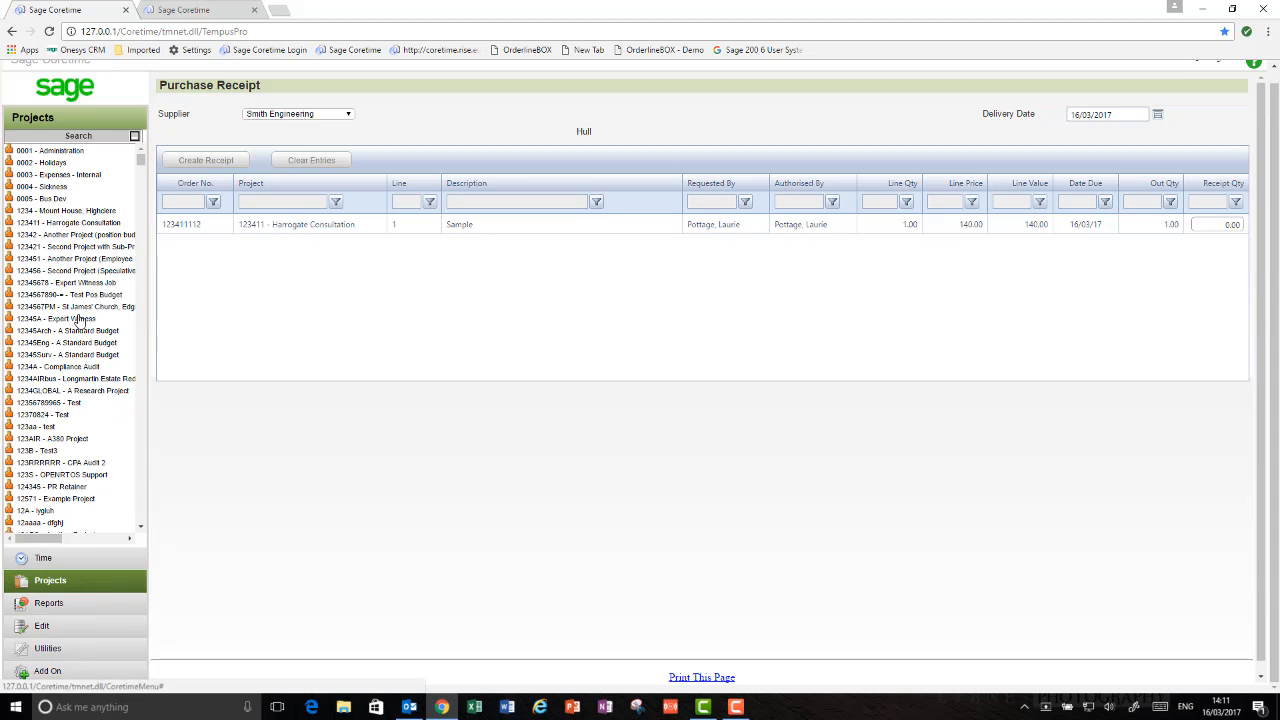
left_click(85, 211)
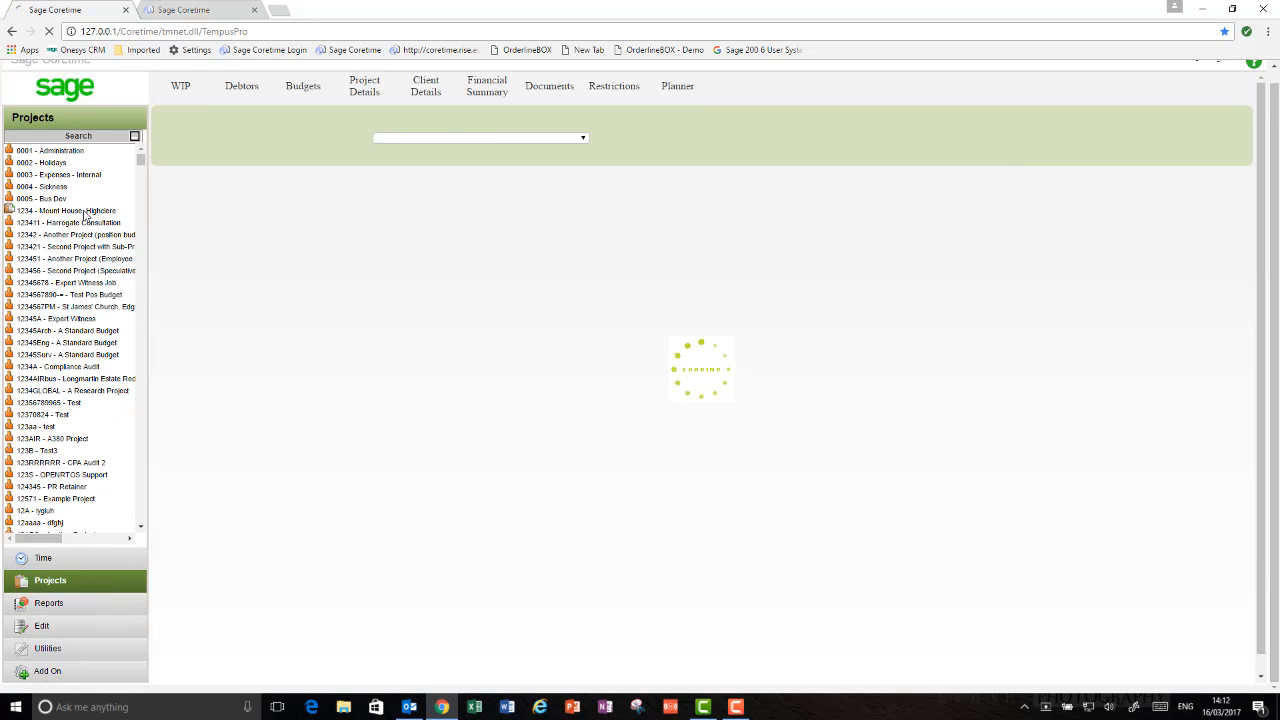
scroll(468, 236, "down", 1)
scroll(468, 236, "down", 5)
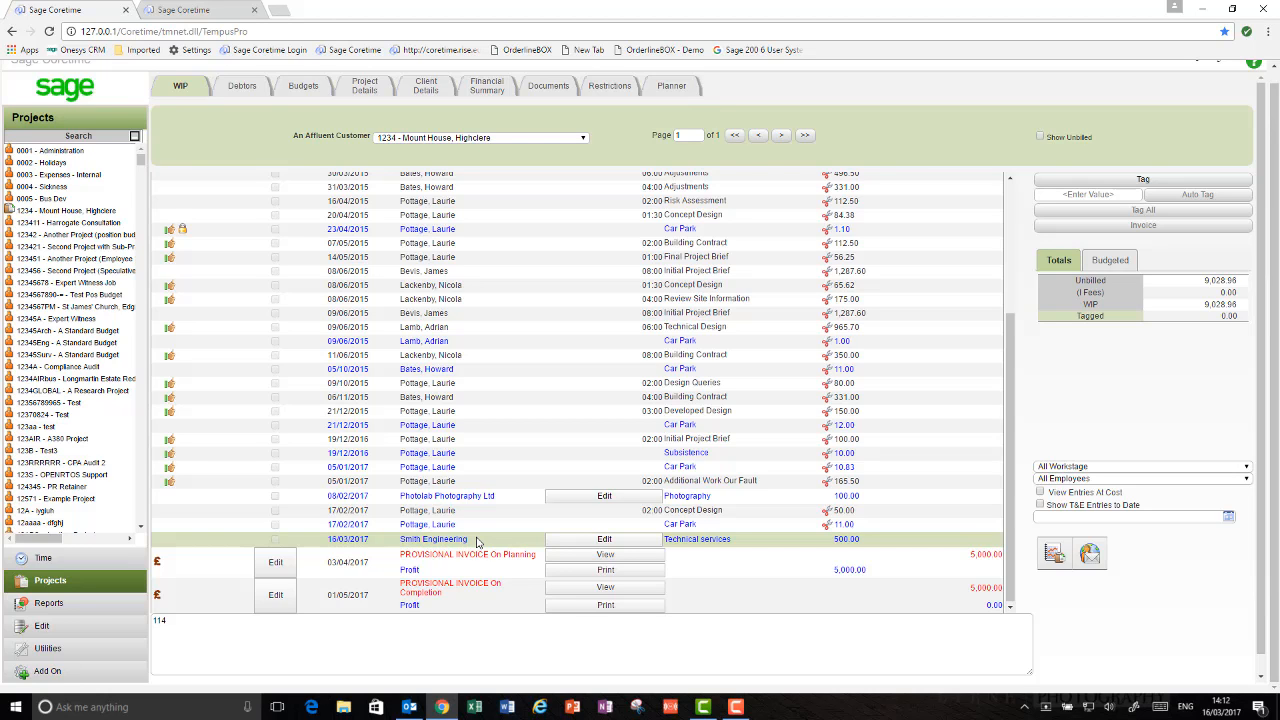
- Open PO Matching from the custom report options and select Smith Engineering as the supplier
left_click(48, 603)
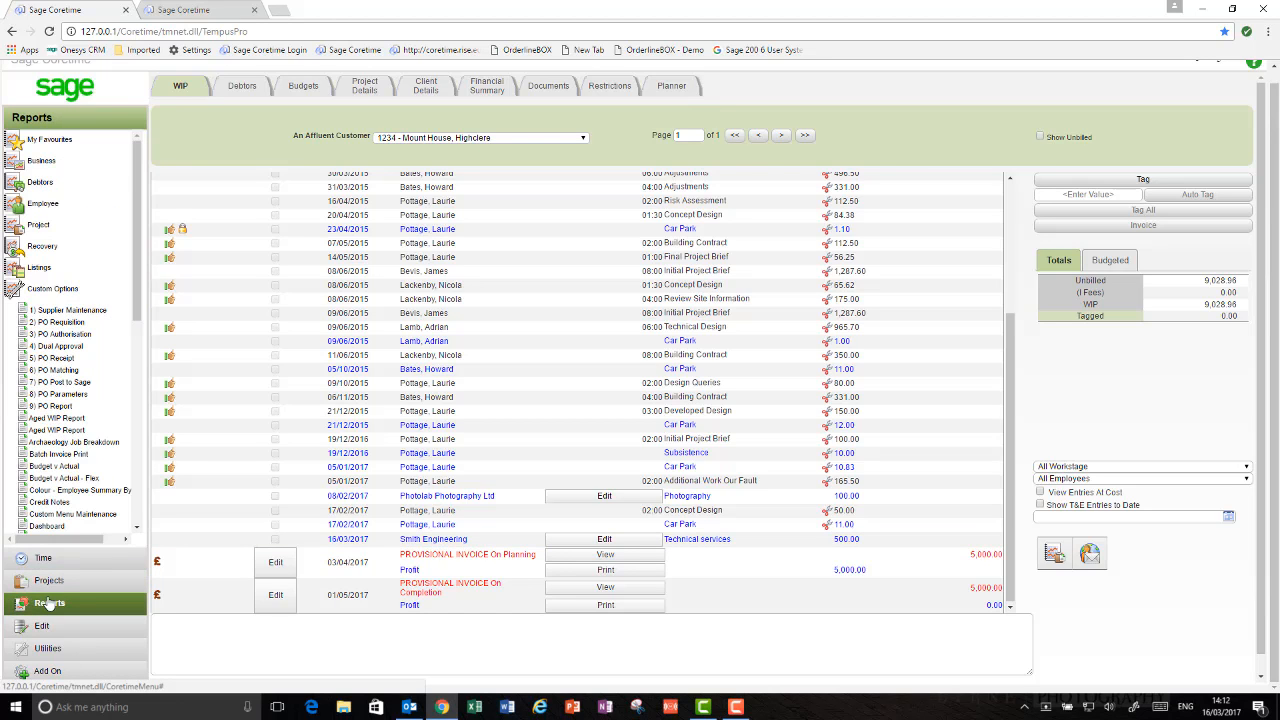
left_click(60, 371)
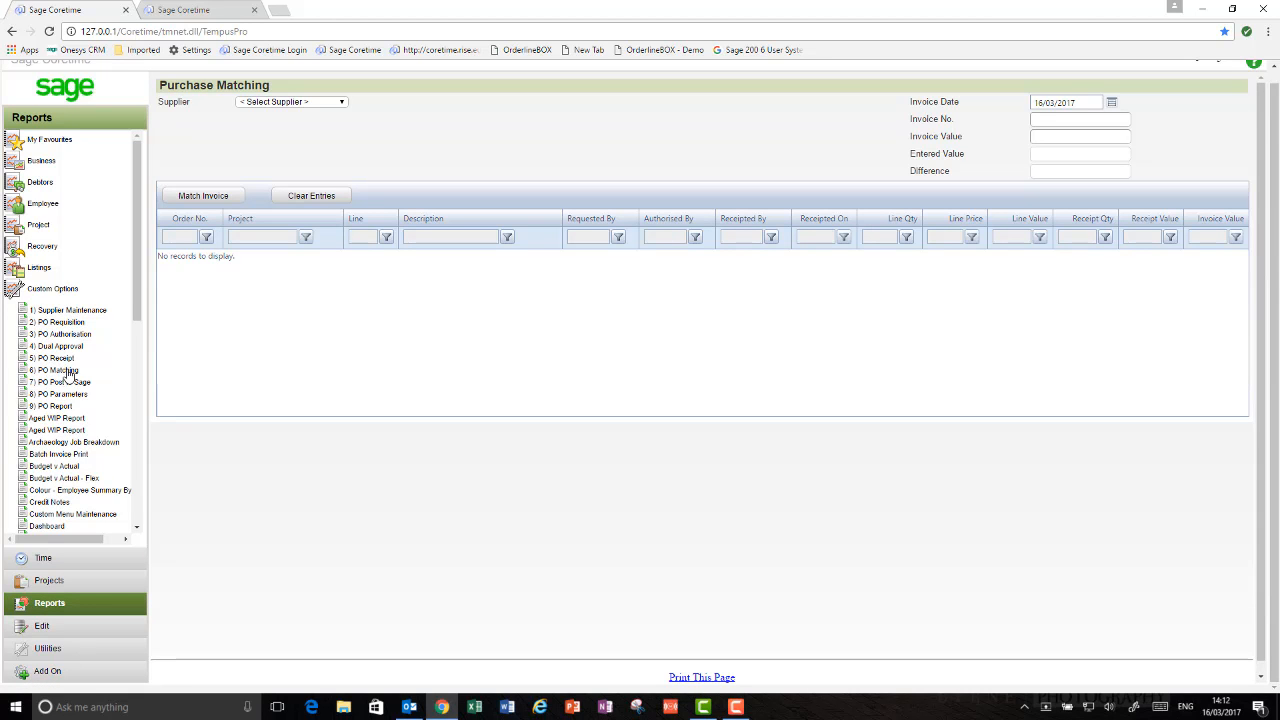
left_click(340, 104)
left_click(300, 154)
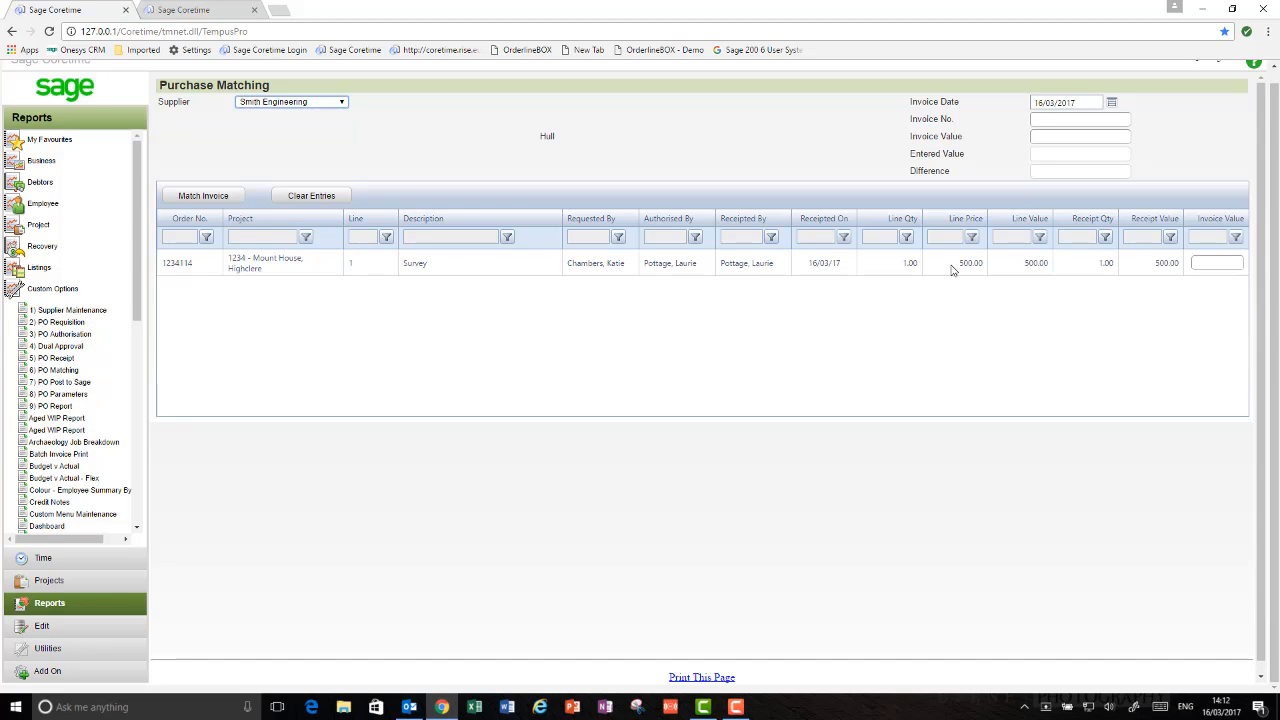
- Enter invoice number 4682 and an invoice value of 500 for the Smith Engineering invoice
left_click(1061, 121)
left_click(1061, 121)
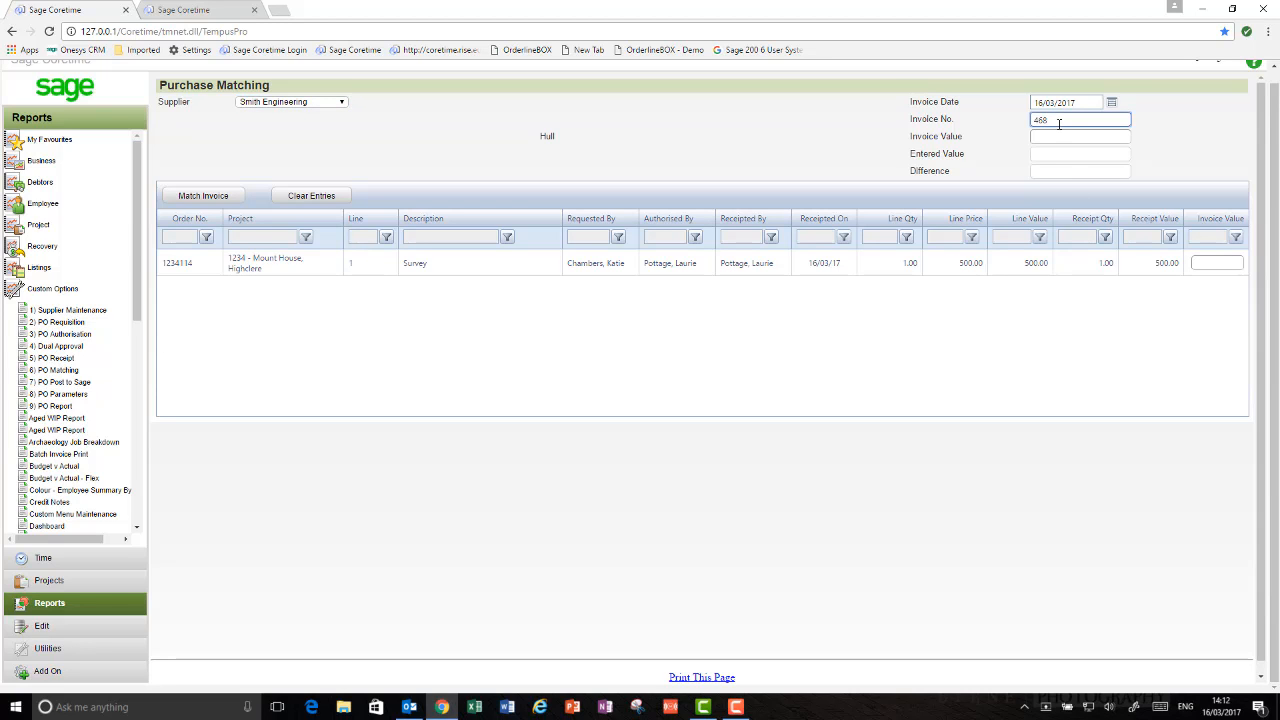
type("4682")
left_click(1052, 139)
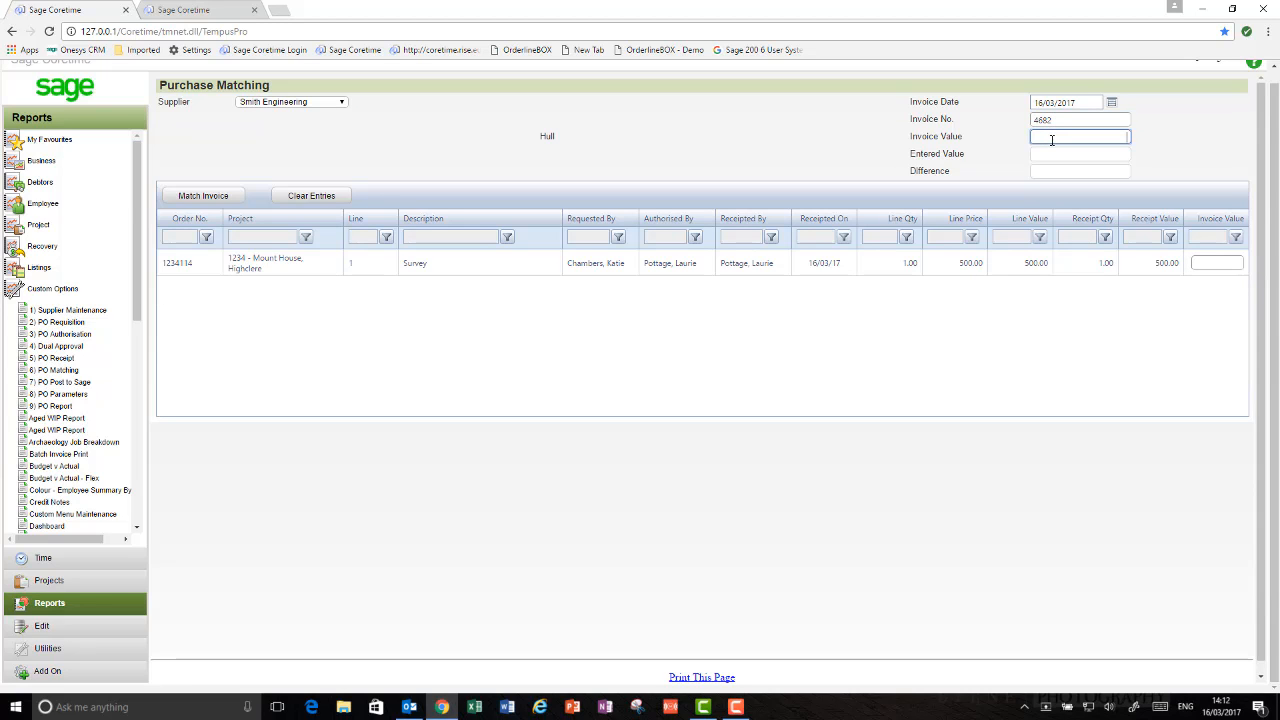
type("500")
key("Tab")
- Allocate an invoice value of 500 to the Survey line and match the invoice
left_click(1203, 263)
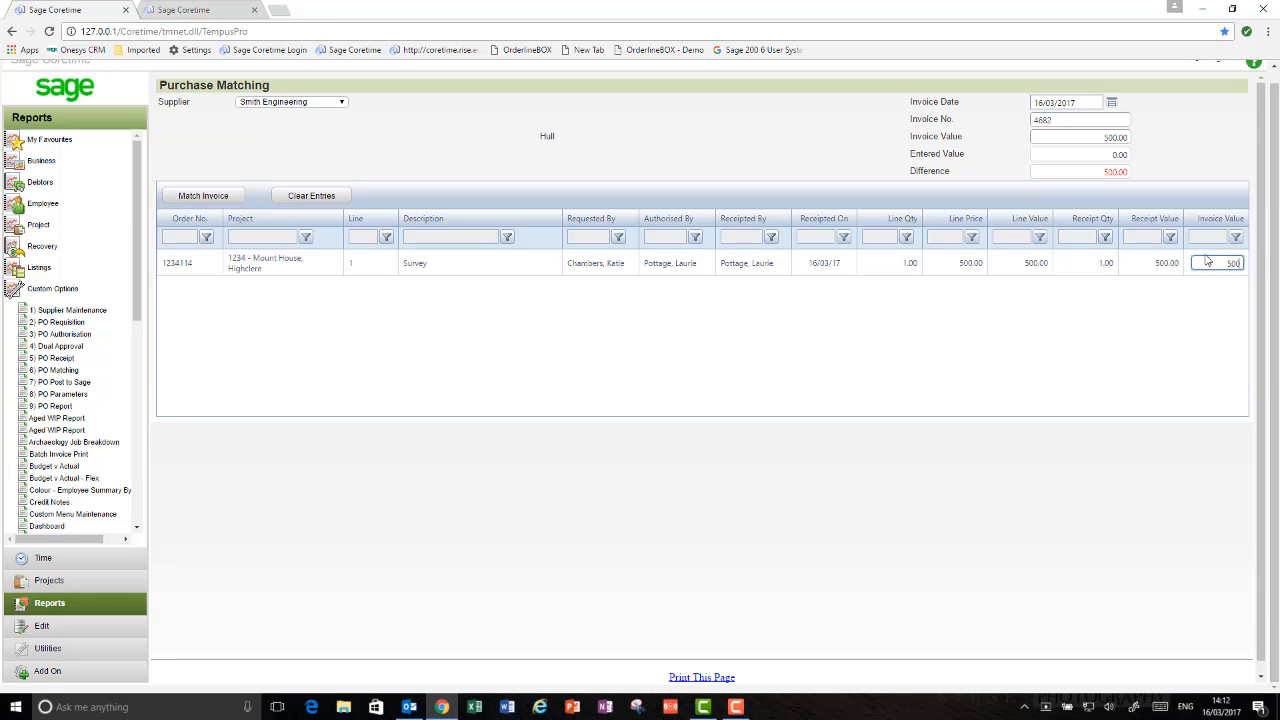
key("Tab")
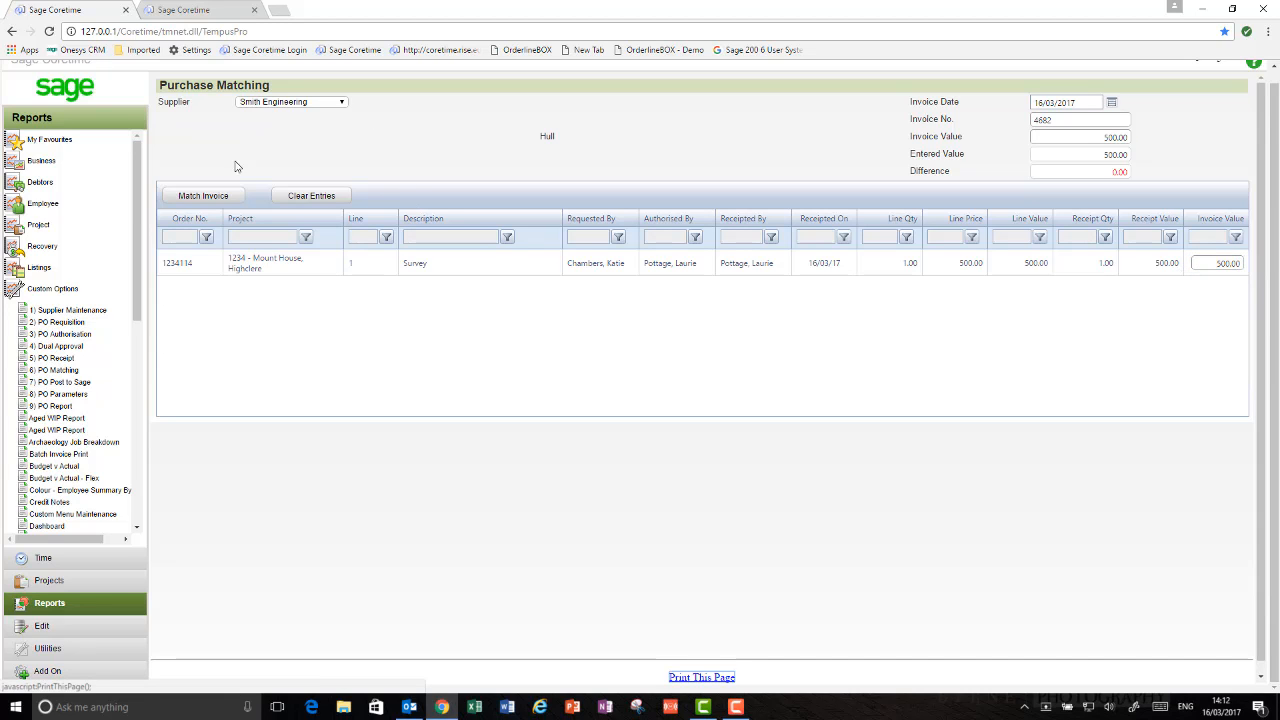
left_click(223, 200)
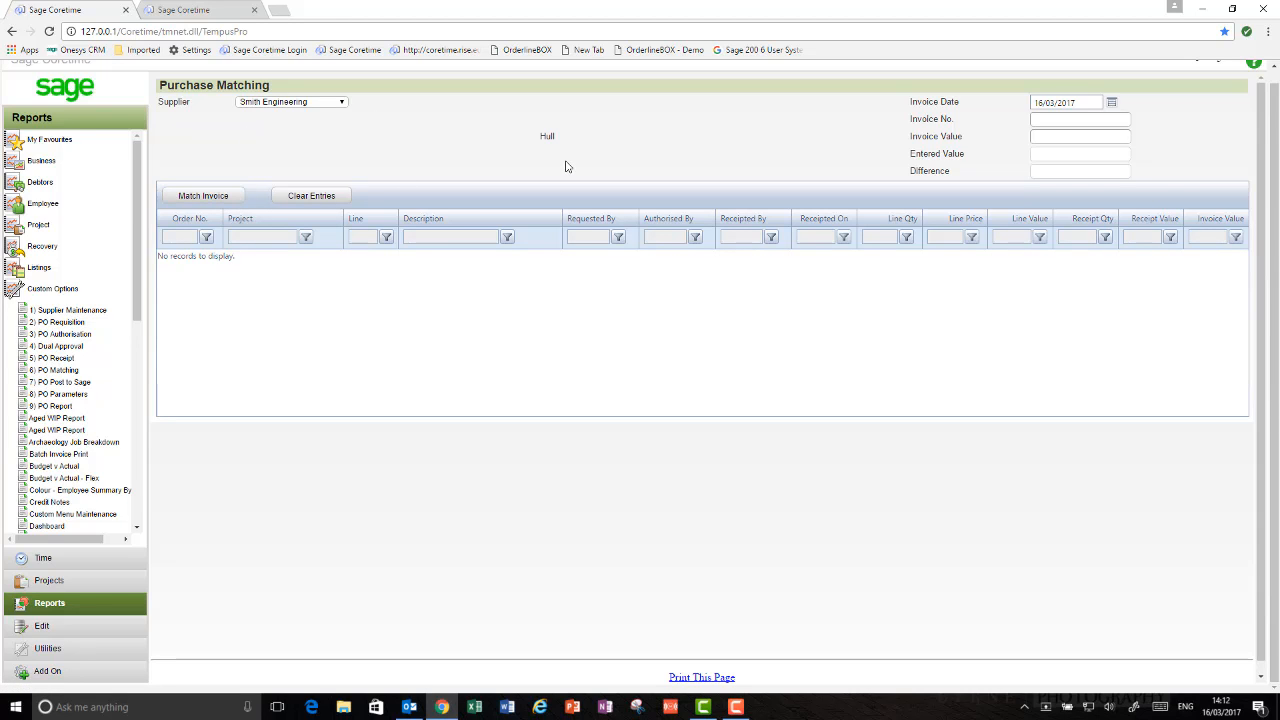
- Open the PO Post to Sage list of matched supplier invoices
left_click(66, 383)
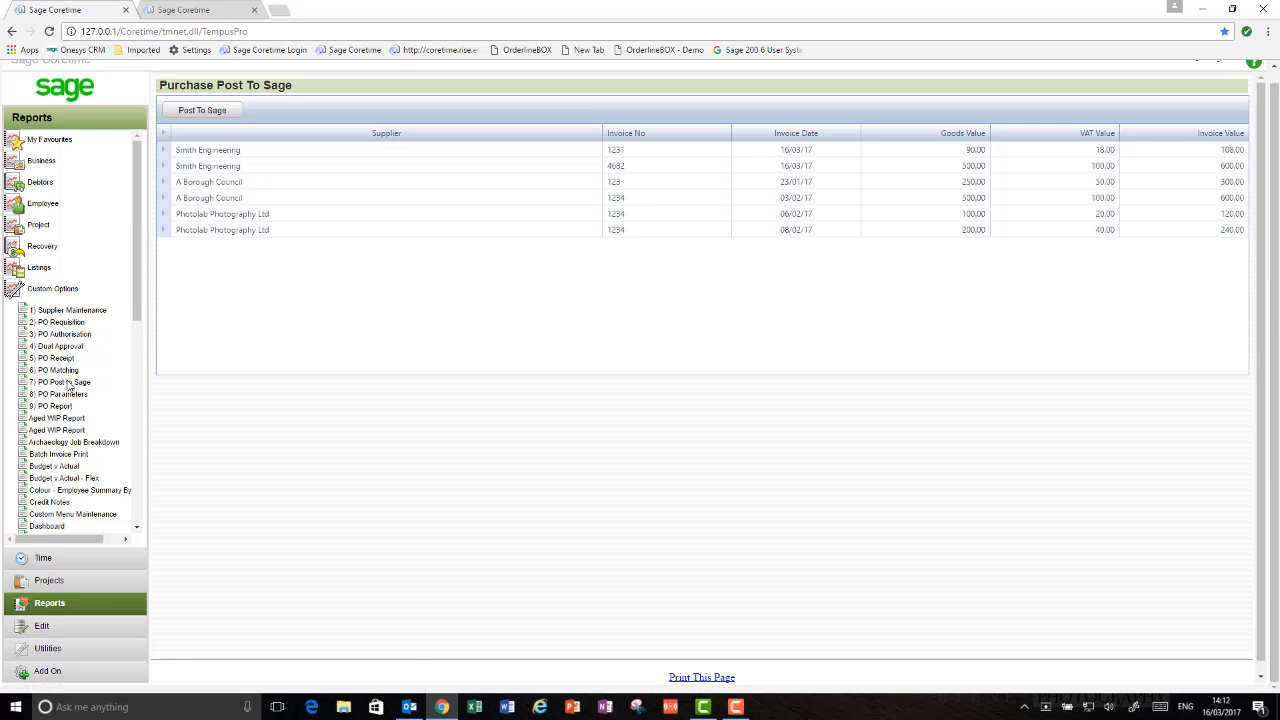